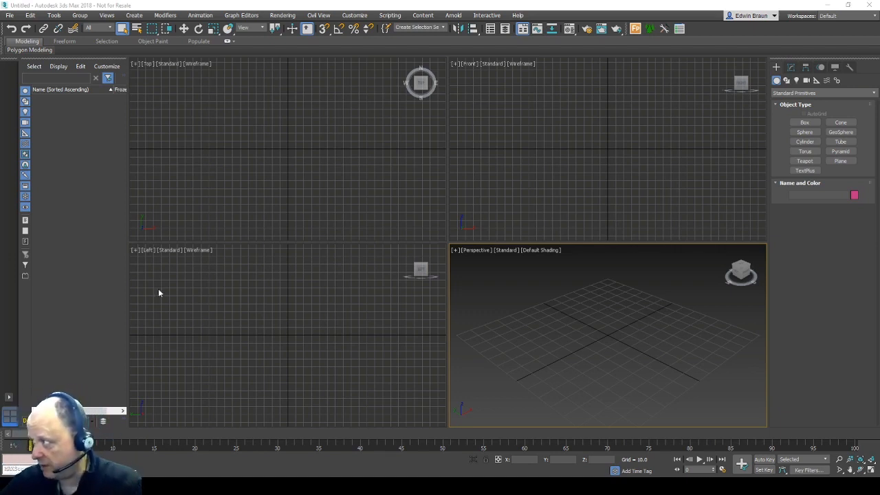
- Create a finalRender fR-Ocean object with a mesh size of about 142 near the centre of the Perspective view
{"action": "left_click", "coordinate": [799, 93]}
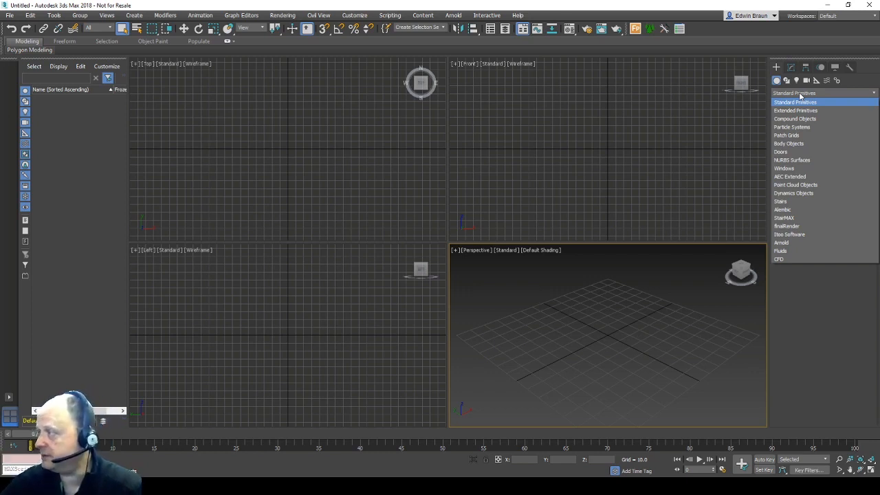
{"action": "left_click", "coordinate": [806, 227]}
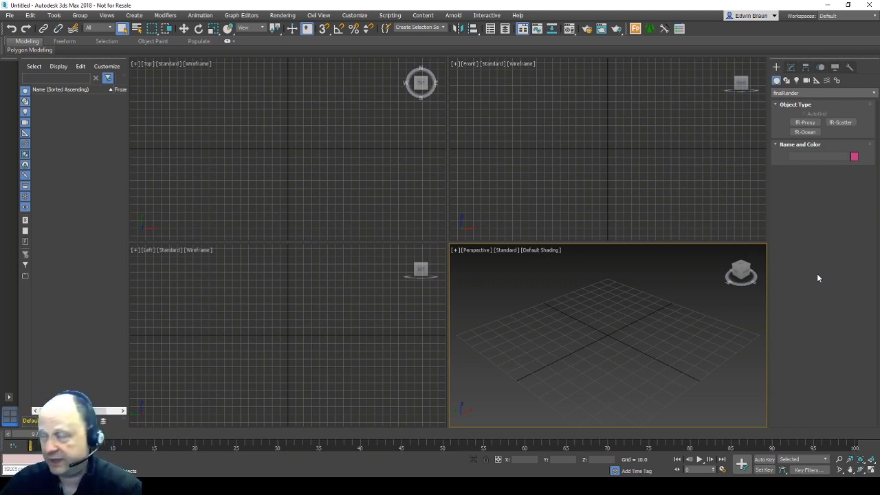
{"action": "left_click", "coordinate": [812, 132]}
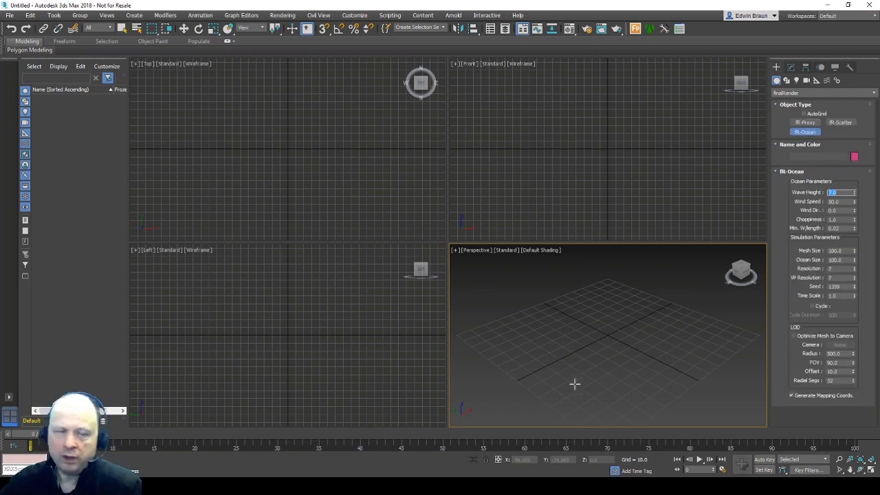
{"action": "left_click_drag", "start_coordinate": [571, 340], "coordinate": [662, 315]}
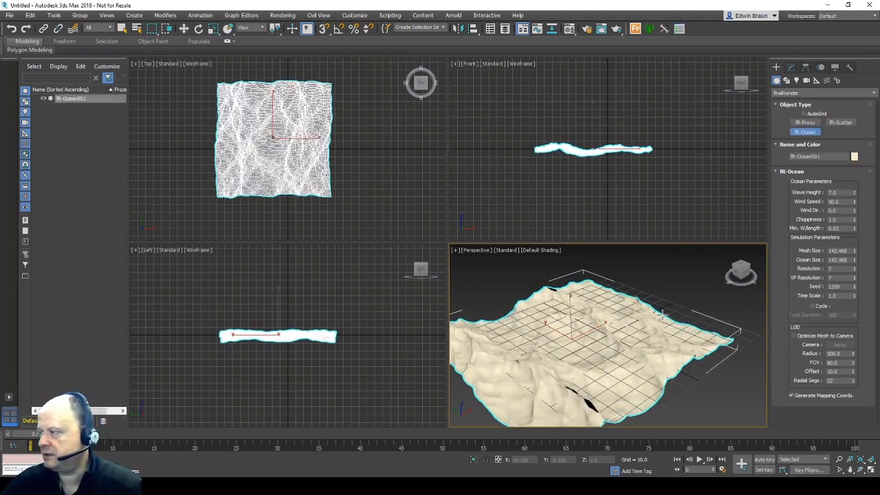
- Hide the Perspective grid and maximize that viewport, viewing the whole ocean surface from a raised angle
{"action": "key", "text": "g"}
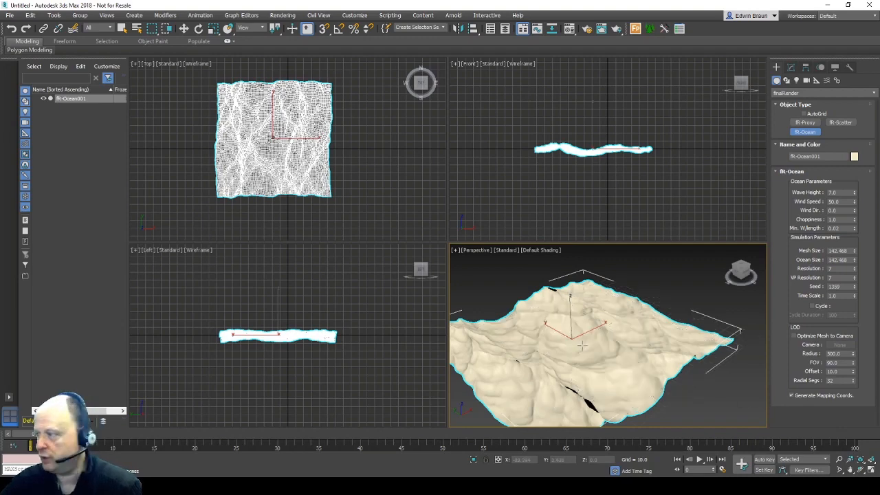
{"action": "left_click", "coordinate": [871, 470]}
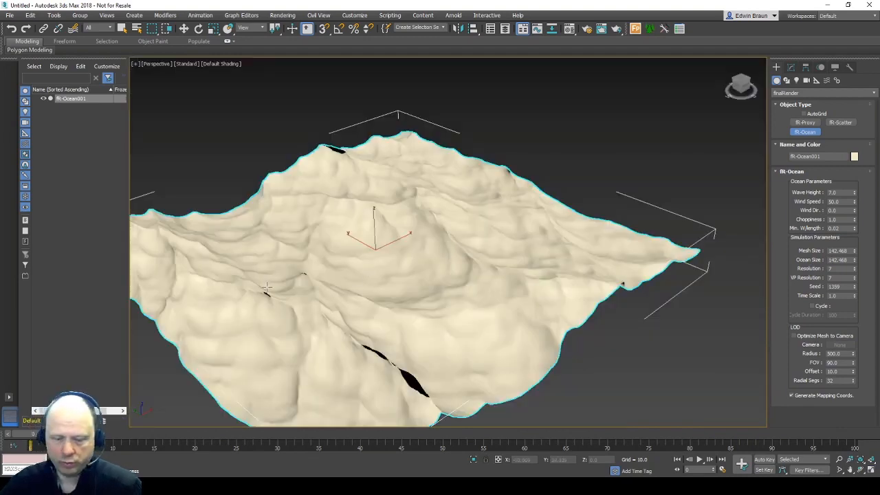
{"action": "middle_click_drag", "start_coordinate": [267, 288], "coordinate": [390, 210], "text": "alt"}
{"action": "middle_click_drag", "start_coordinate": [352, 277], "coordinate": [336, 267], "text": "alt"}
{"action": "middle_click_drag", "start_coordinate": [396, 200], "coordinate": [374, 228]}
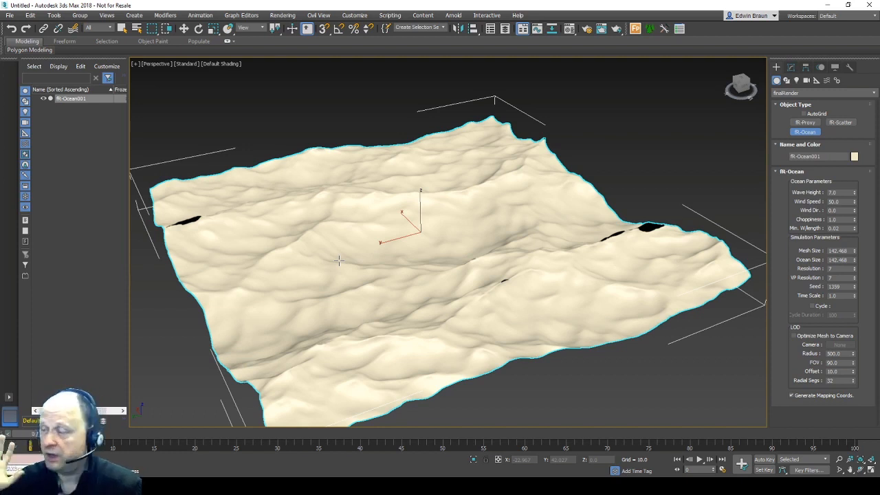
{"action": "middle_click_drag", "start_coordinate": [397, 282], "coordinate": [413, 270]}
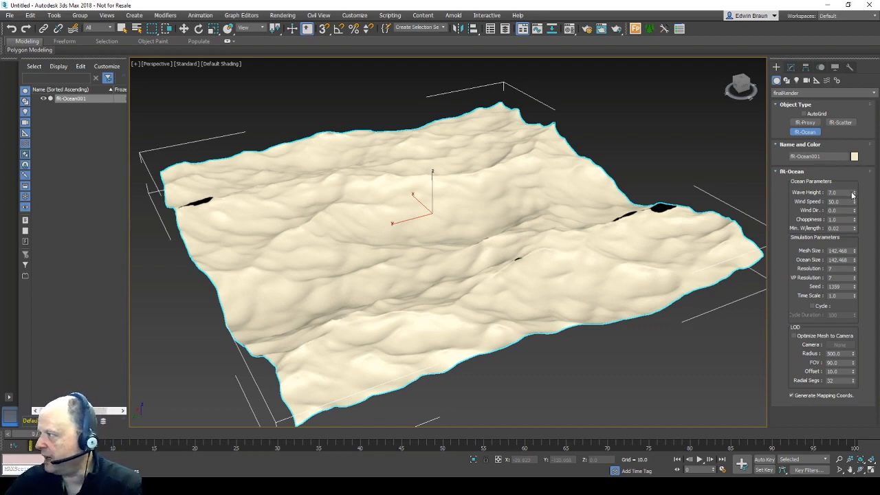
- Set the ocean's wave height to 8.33 and its choppiness to 0.77
{"action": "mouse_move", "coordinate": [852, 196]}
{"action": "left_mouse_down"}
{"action": "mouse_move", "coordinate": [851, 228]}
{"action": "mouse_move", "coordinate": [842, 176]}
{"action": "mouse_move", "coordinate": [846, 214]}
{"action": "mouse_move", "coordinate": [847, 183]}
{"action": "left_mouse_up"}
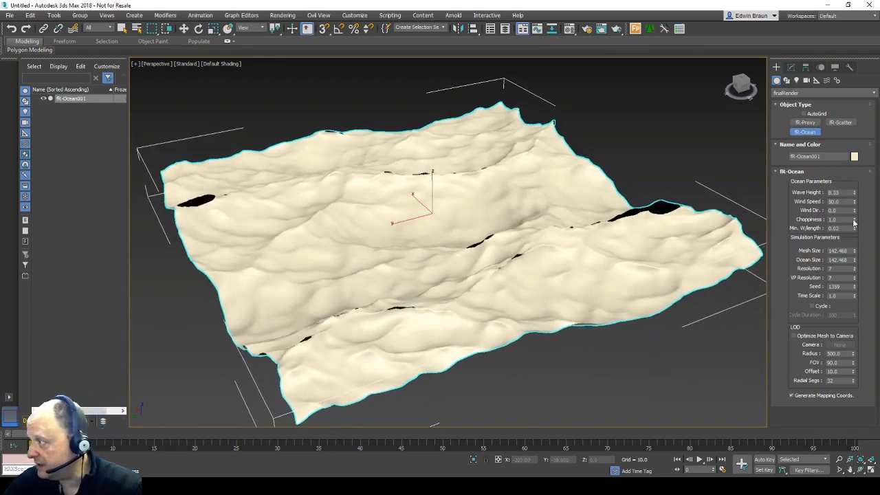
{"action": "left_click_drag", "start_coordinate": [854, 222], "coordinate": [855, 228]}
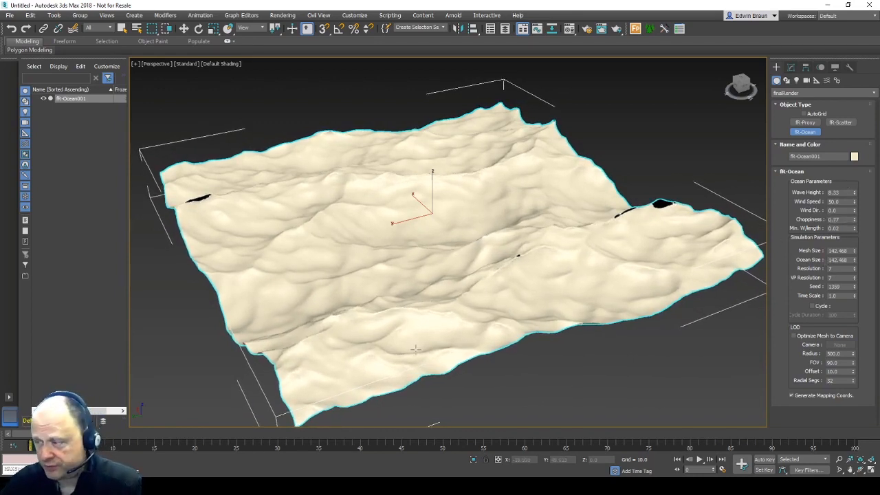
- Play the ocean animation to examine the wave motion up close, and return to the first frame
{"action": "left_click", "coordinate": [700, 459]}
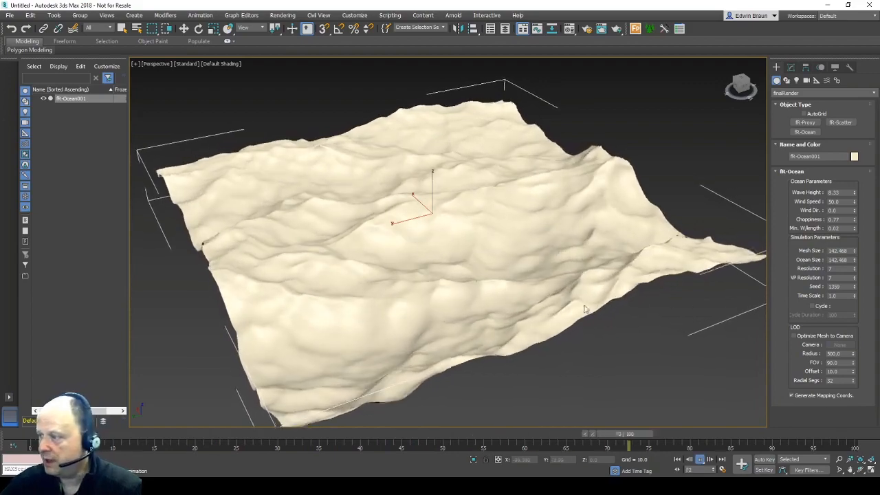
{"action": "scroll", "coordinate": [381, 272], "scroll_direction": "up", "scroll_amount": 4}
{"action": "middle_click_drag", "start_coordinate": [361, 278], "coordinate": [459, 278], "text": "alt"}
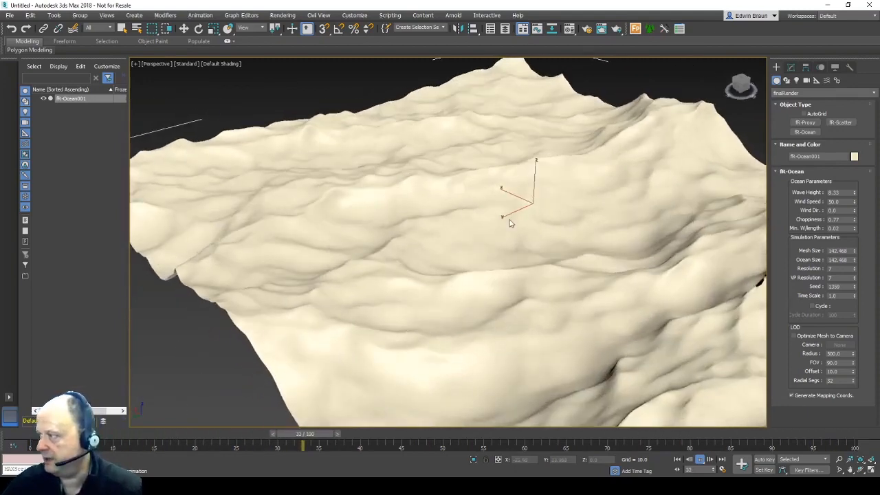
{"action": "middle_click_drag", "start_coordinate": [511, 224], "coordinate": [446, 214]}
{"action": "left_click", "coordinate": [700, 461]}
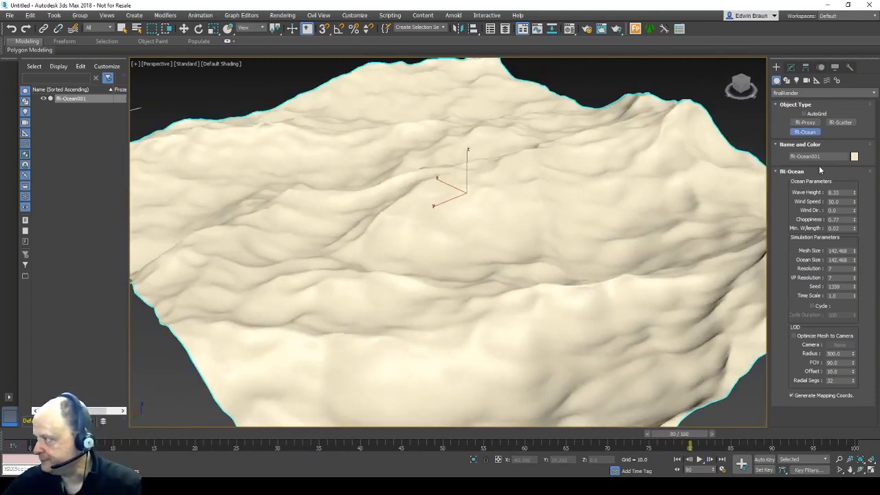
{"action": "left_click", "coordinate": [679, 460]}
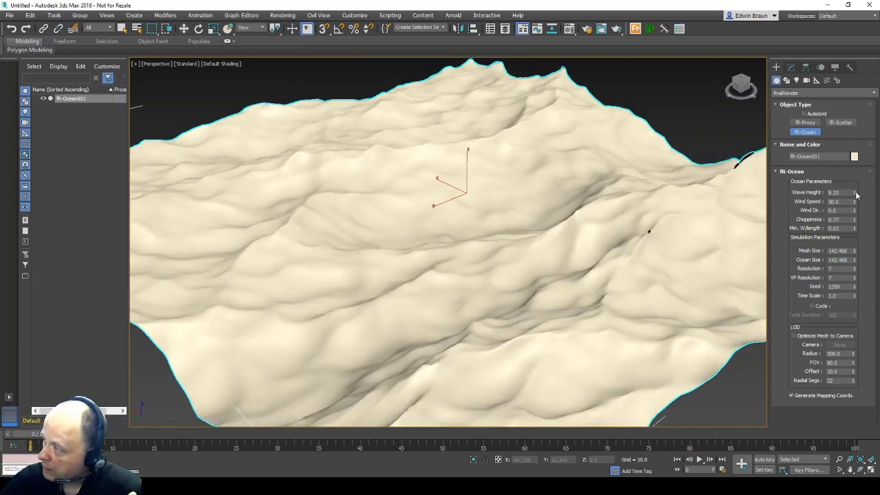
- Set the ocean's wind speed to 42 and its wind direction to 44.179, trying 116.26 as a direction first
{"action": "mouse_move", "coordinate": [855, 194]}
{"action": "left_mouse_down"}
{"action": "mouse_move", "coordinate": [869, 230]}
{"action": "mouse_move", "coordinate": [861, 241]}
{"action": "mouse_move", "coordinate": [863, 208]}
{"action": "left_mouse_up"}
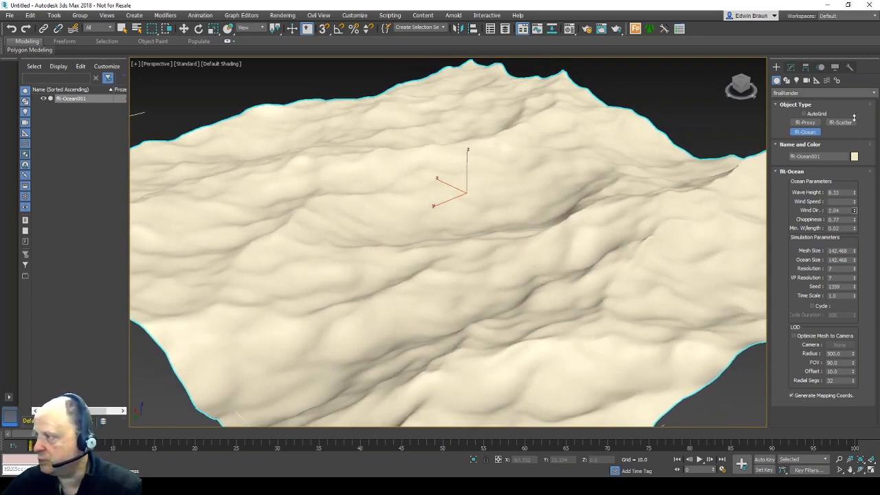
{"action": "left_click_drag", "start_coordinate": [854, 118], "coordinate": [172, 315]}
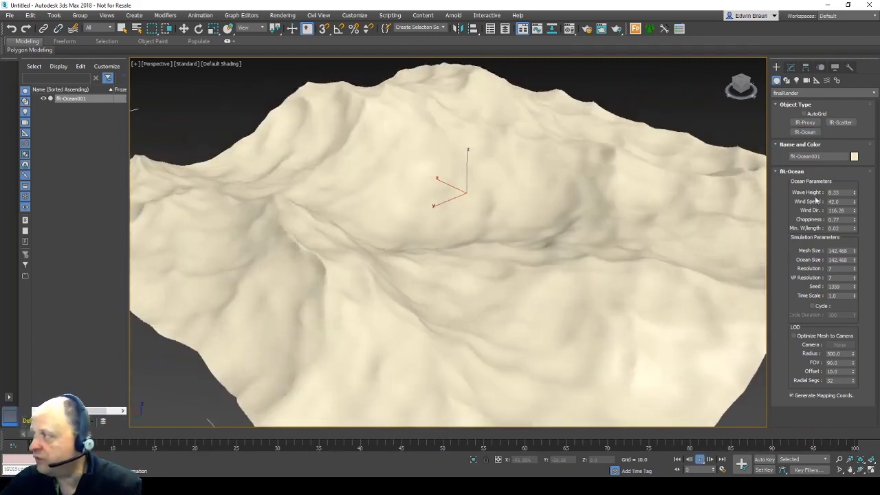
{"action": "left_click_drag", "start_coordinate": [855, 211], "coordinate": [850, 245]}
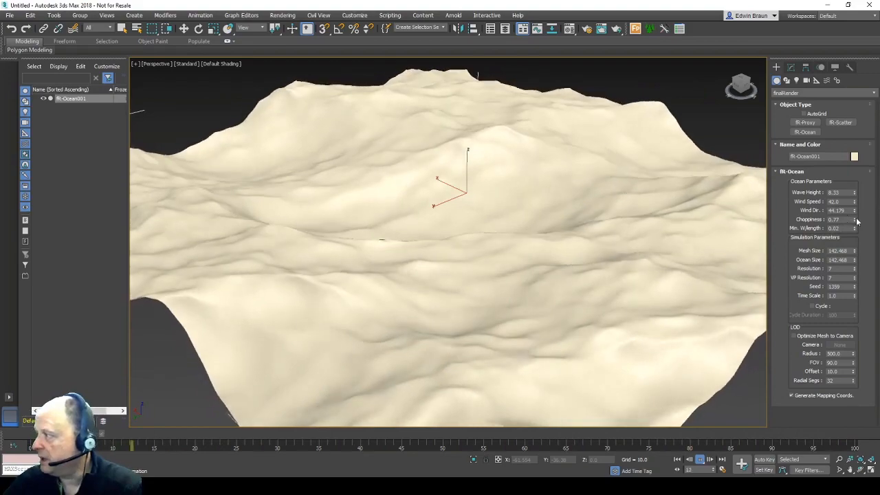
- Try a choppiness of 1.23 and a minimum wavelength of 2.37, settling on 0.787 and 0.253 respectively
{"action": "left_click_drag", "start_coordinate": [855, 220], "coordinate": [858, 200]}
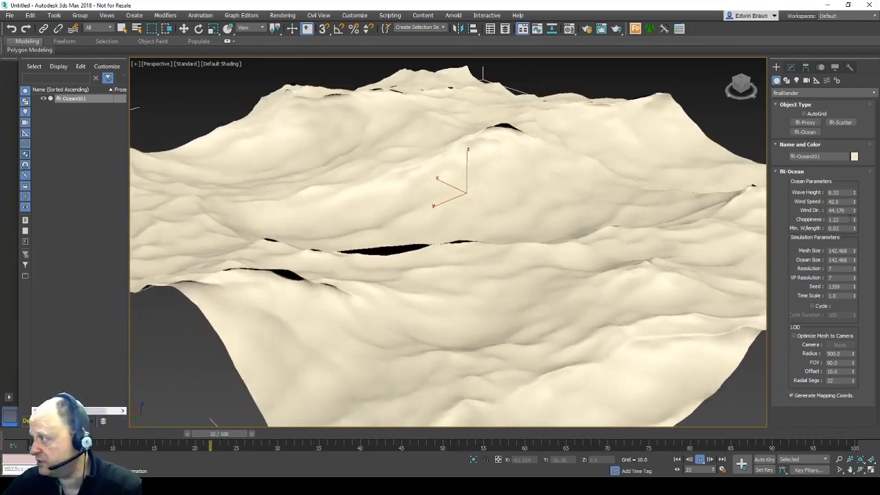
{"action": "left_click_drag", "start_coordinate": [855, 219], "coordinate": [856, 238]}
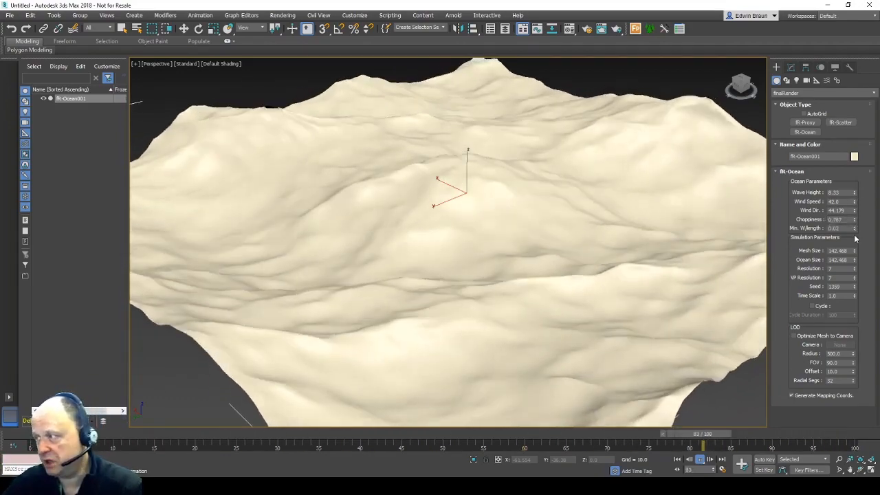
{"action": "middle_click_drag", "start_coordinate": [399, 126], "coordinate": [447, 223], "text": "alt"}
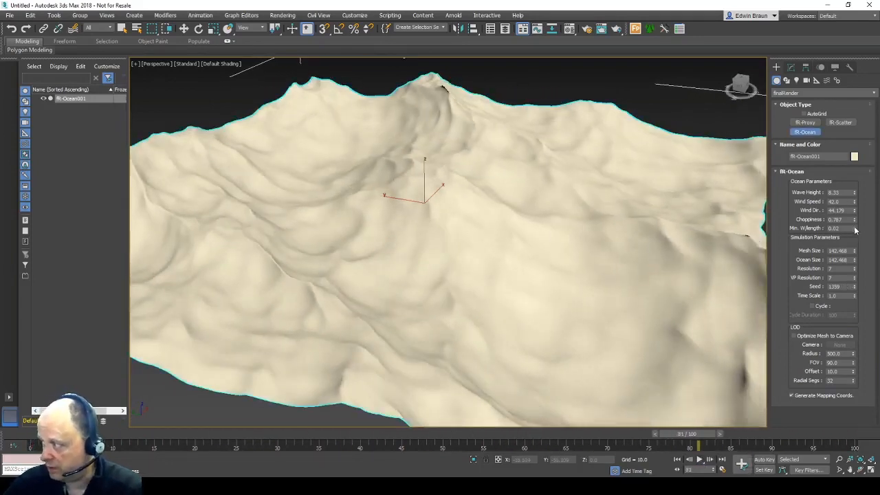
{"action": "left_click_drag", "start_coordinate": [859, 221], "coordinate": [870, 77]}
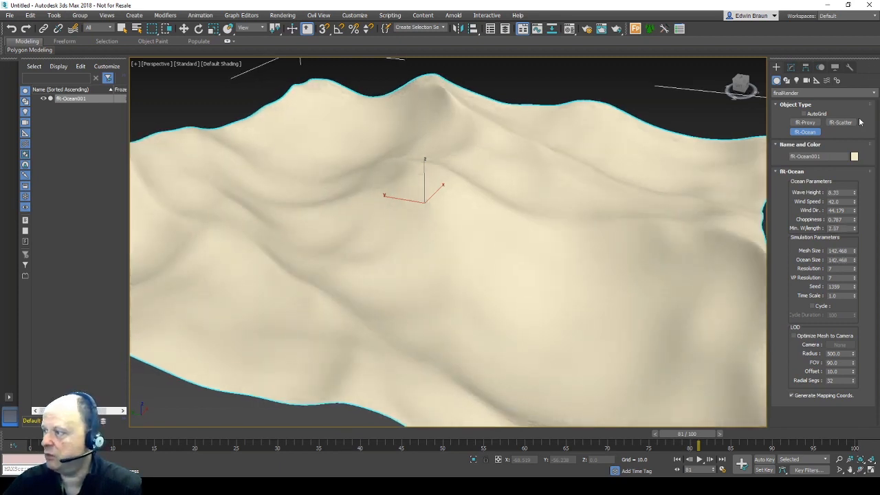
{"action": "left_click", "coordinate": [676, 459]}
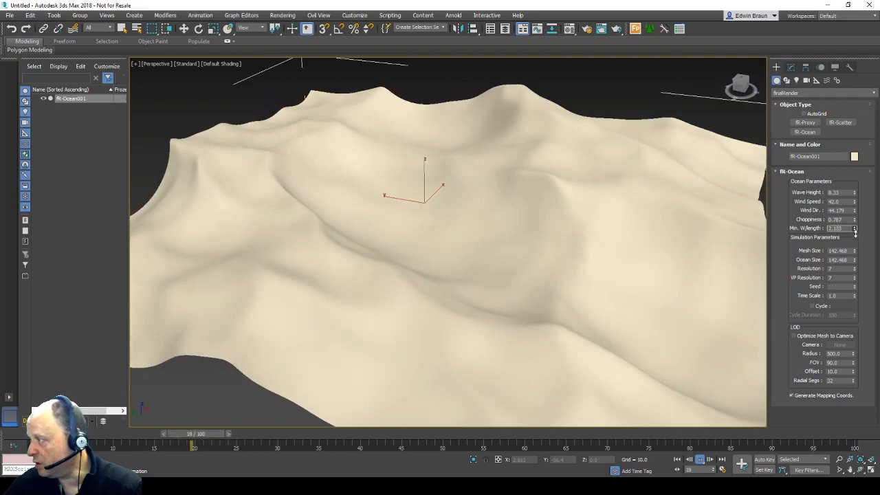
{"action": "left_click_drag", "start_coordinate": [855, 233], "coordinate": [855, 250]}
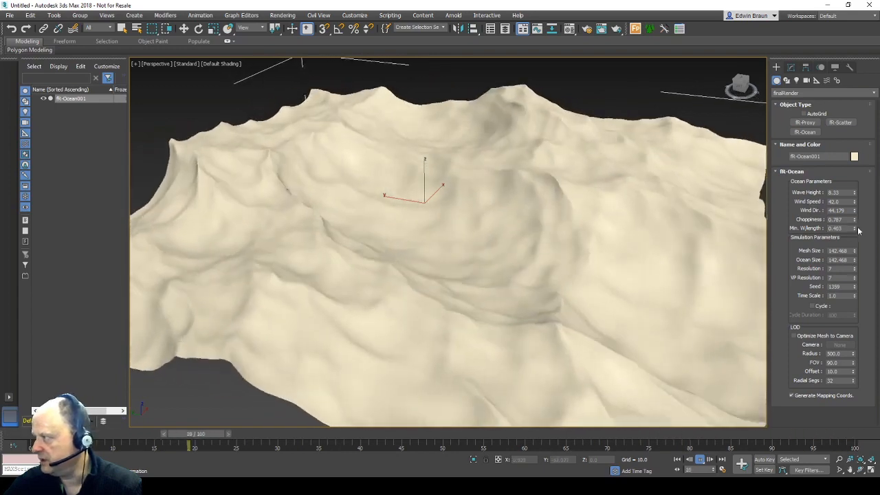
{"action": "left_click_drag", "start_coordinate": [858, 231], "coordinate": [857, 237]}
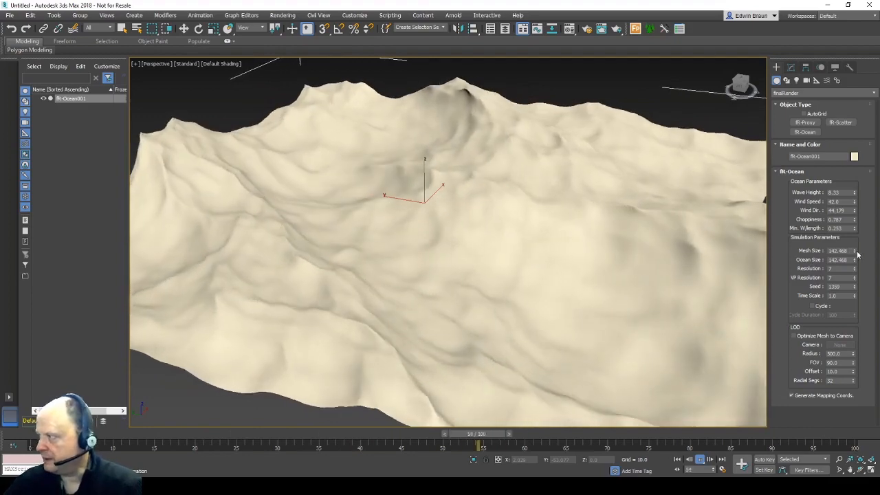
- Set the ocean's mesh size to 132.495 and lower its viewport resolution to 4
{"action": "mouse_move", "coordinate": [855, 253]}
{"action": "left_mouse_down"}
{"action": "mouse_move", "coordinate": [860, 238]}
{"action": "mouse_move", "coordinate": [862, 256]}
{"action": "left_mouse_up"}
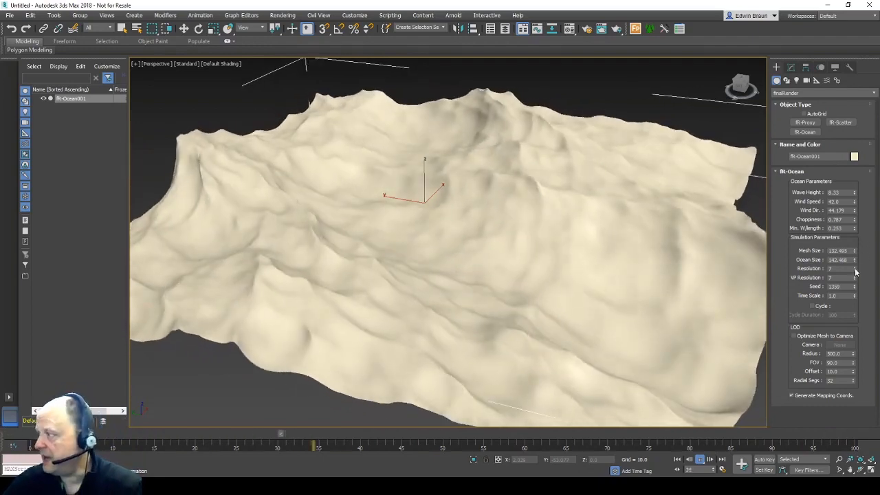
{"action": "mouse_move", "coordinate": [855, 260]}
{"action": "left_mouse_down"}
{"action": "mouse_move", "coordinate": [861, 243]}
{"action": "mouse_move", "coordinate": [860, 256]}
{"action": "left_mouse_up"}
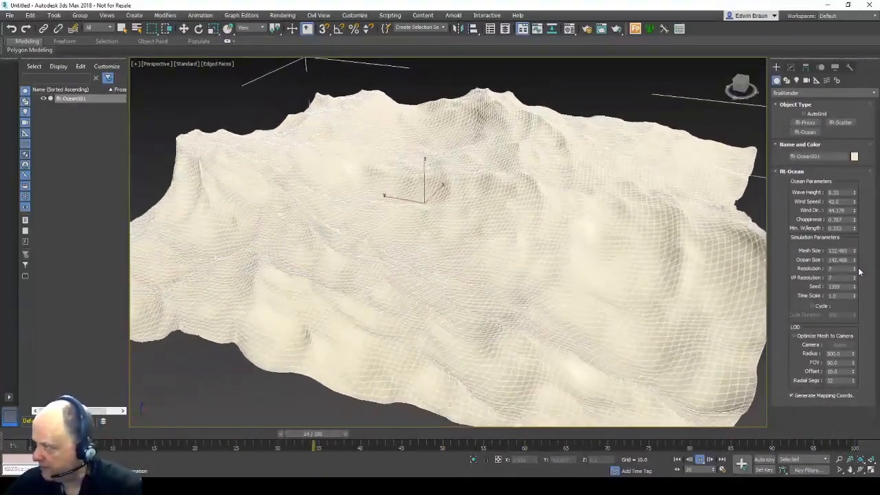
{"action": "left_click", "coordinate": [855, 268]}
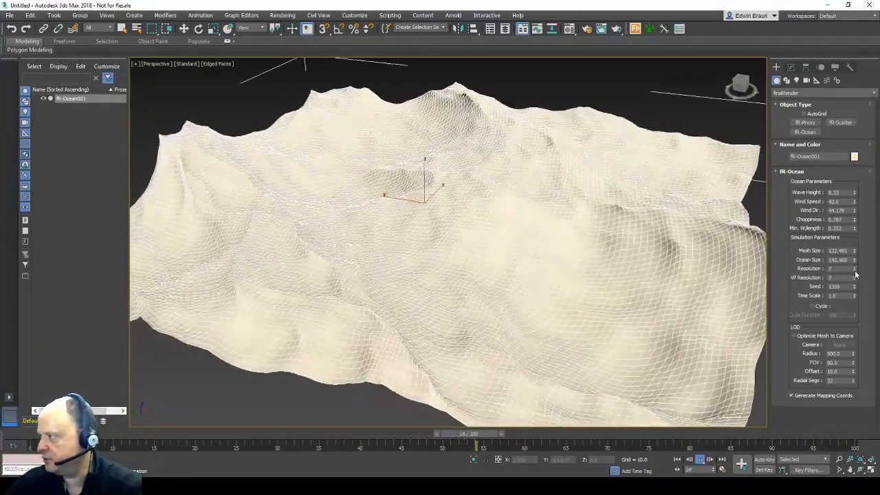
{"action": "left_click", "coordinate": [854, 271]}
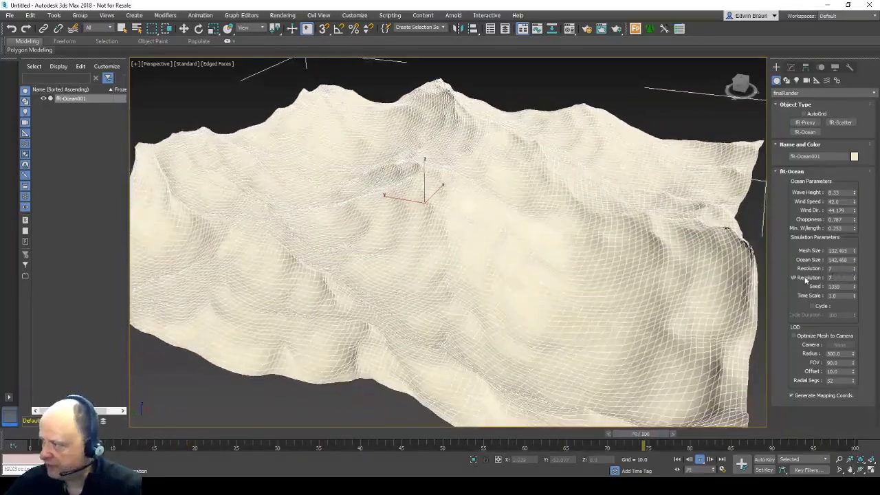
{"action": "left_click", "coordinate": [855, 280]}
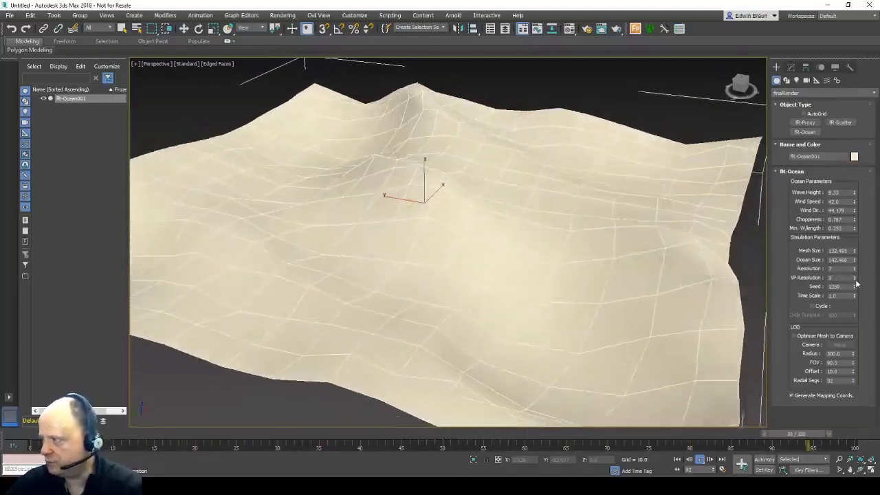
{"action": "left_click", "coordinate": [856, 281]}
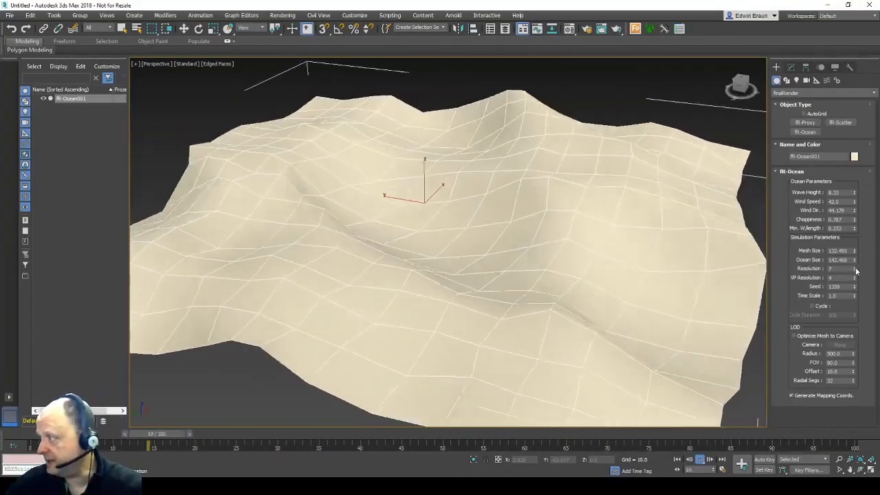
- Try an ocean Resolution of 9, lower it to 3, and raise the viewport resolution to 6
{"action": "left_click", "coordinate": [853, 267]}
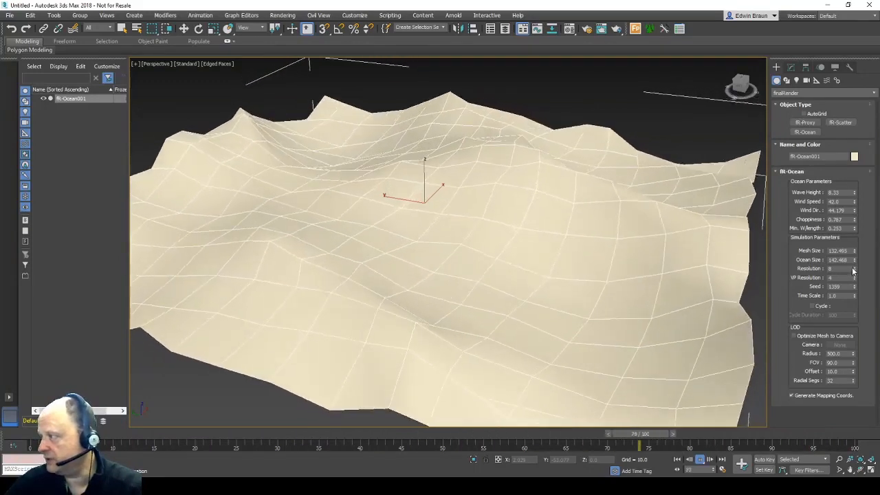
{"action": "left_click", "coordinate": [853, 267]}
{"action": "left_click", "coordinate": [854, 268]}
{"action": "left_click", "coordinate": [855, 271]}
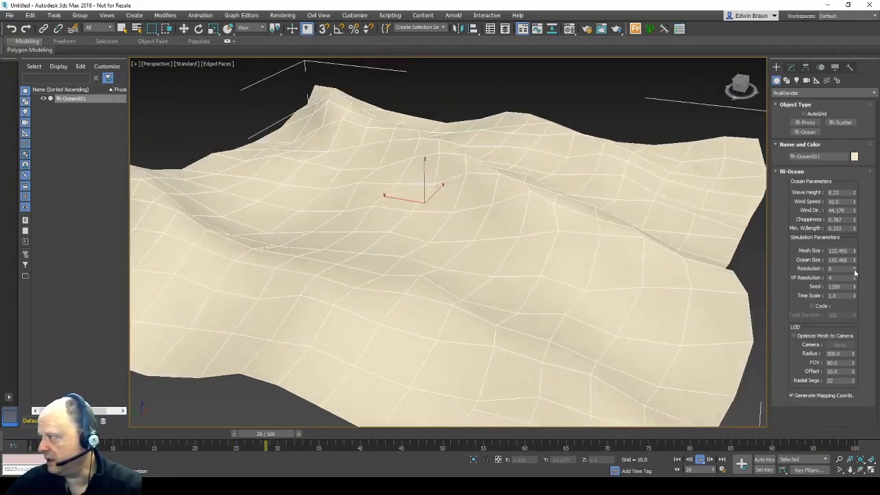
{"action": "left_click", "coordinate": [855, 270]}
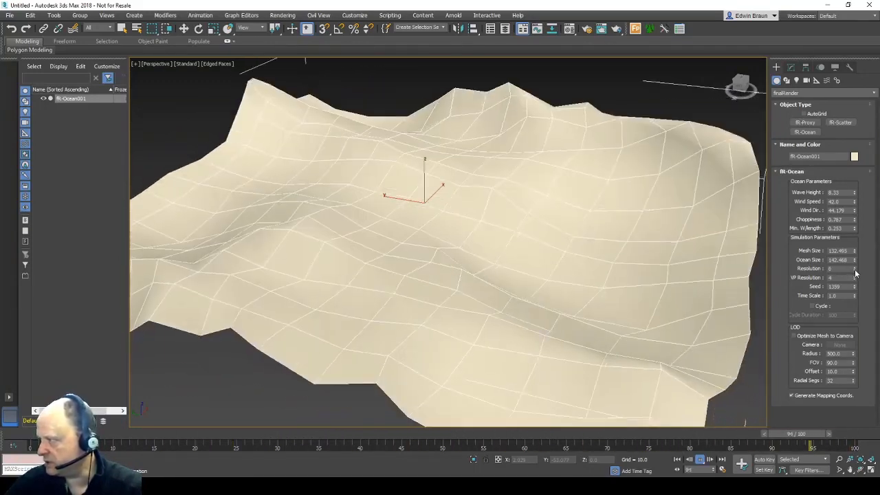
{"action": "left_click", "coordinate": [854, 270]}
{"action": "left_click", "coordinate": [855, 270]}
{"action": "left_click", "coordinate": [855, 271]}
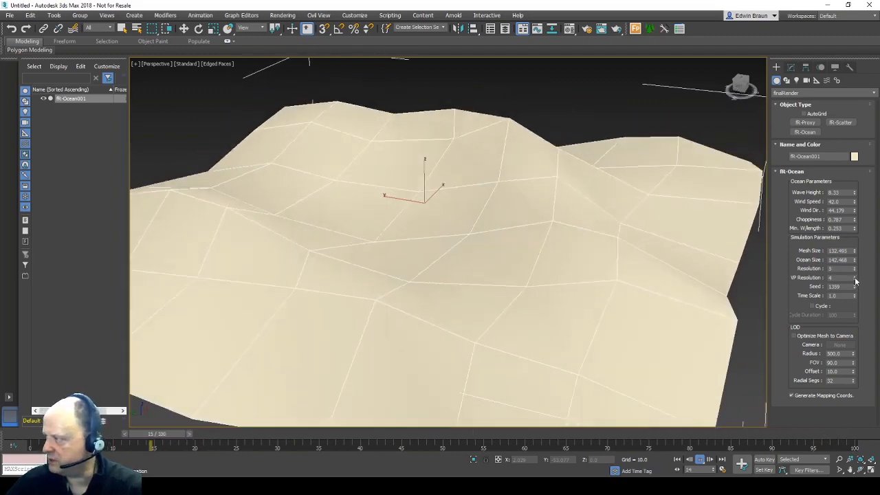
{"action": "left_click", "coordinate": [854, 276]}
{"action": "left_click", "coordinate": [855, 276]}
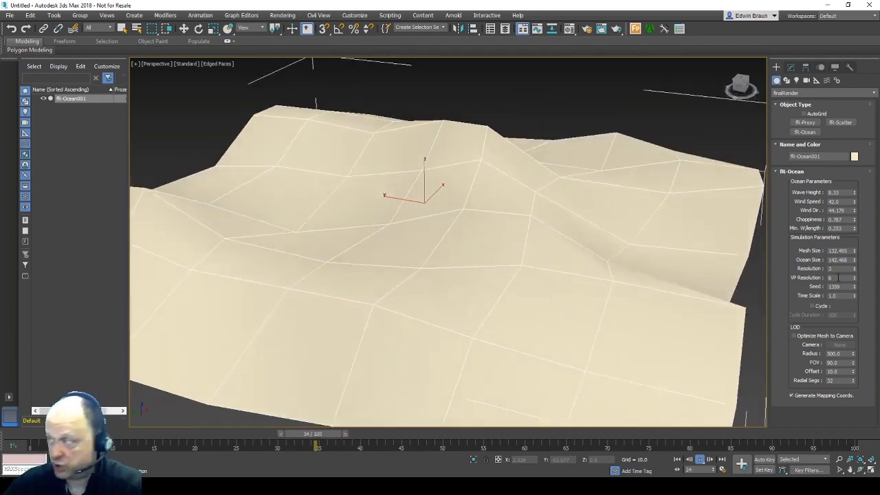
- Raise the ocean's Resolution step by step to 10
{"action": "left_click", "coordinate": [855, 266]}
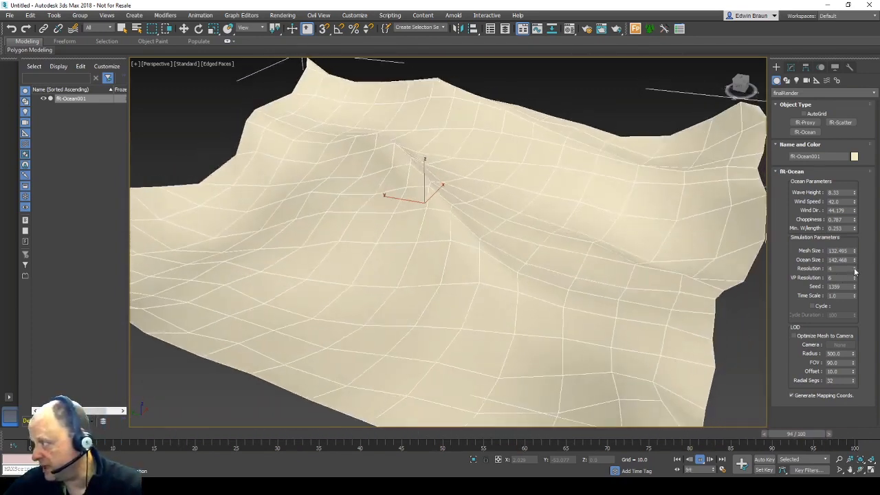
{"action": "left_click", "coordinate": [855, 266]}
{"action": "left_click", "coordinate": [855, 267]}
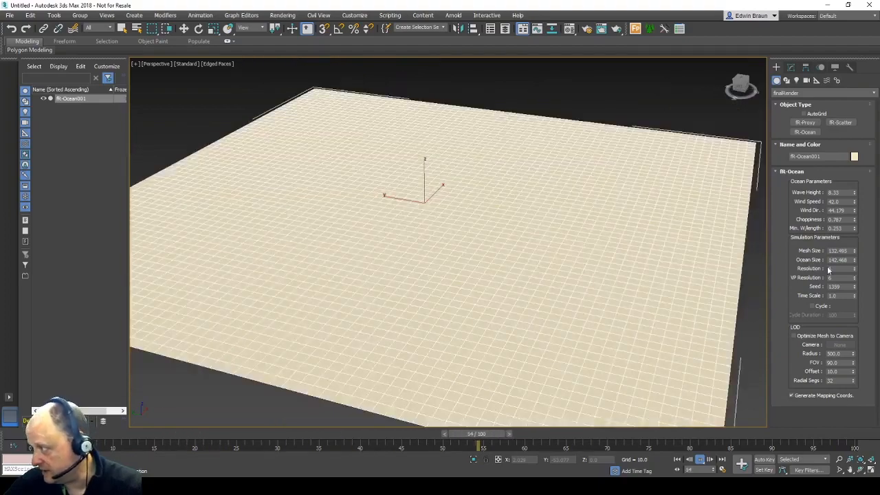
{"action": "left_click", "coordinate": [855, 266]}
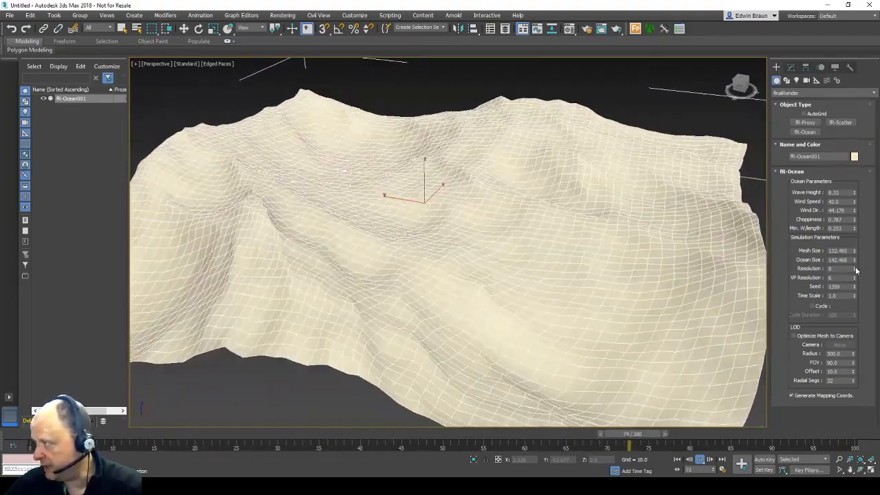
{"action": "left_click", "coordinate": [855, 267]}
{"action": "left_click", "coordinate": [855, 267]}
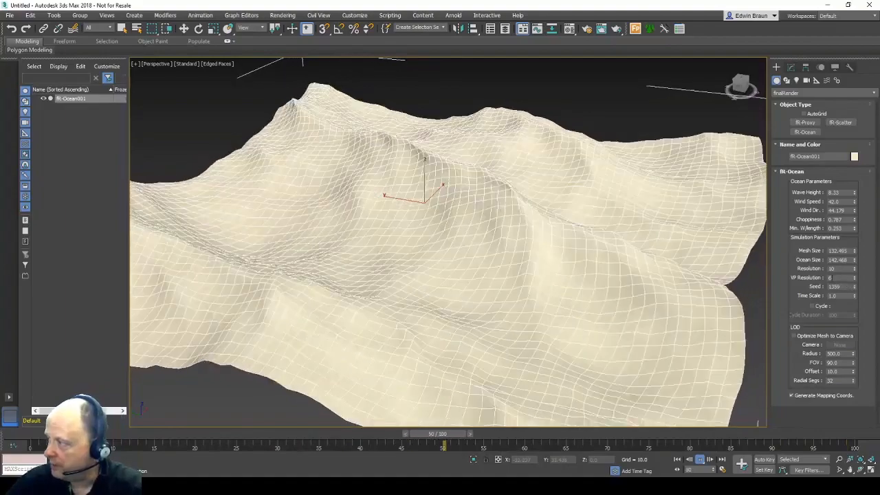
- Set the ocean's viewport resolution to 7, trying 8 first, and lower its Resolution to 7
{"action": "left_click", "coordinate": [854, 276]}
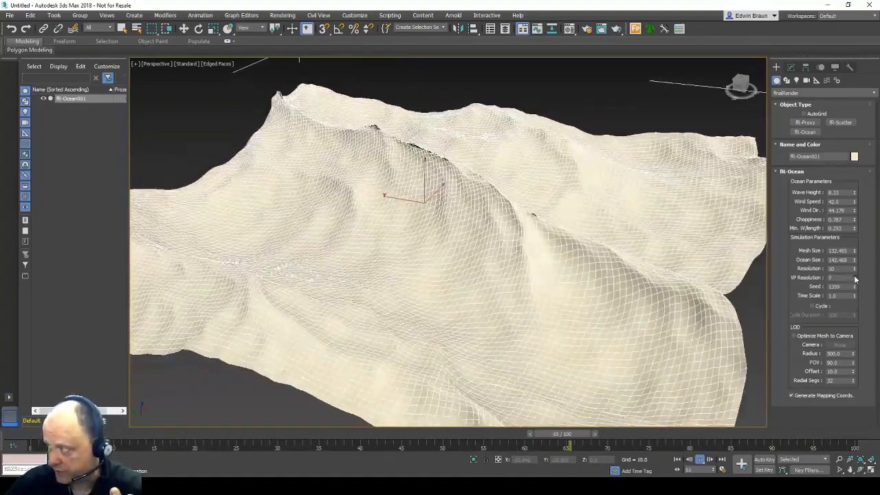
{"action": "left_click", "coordinate": [854, 277]}
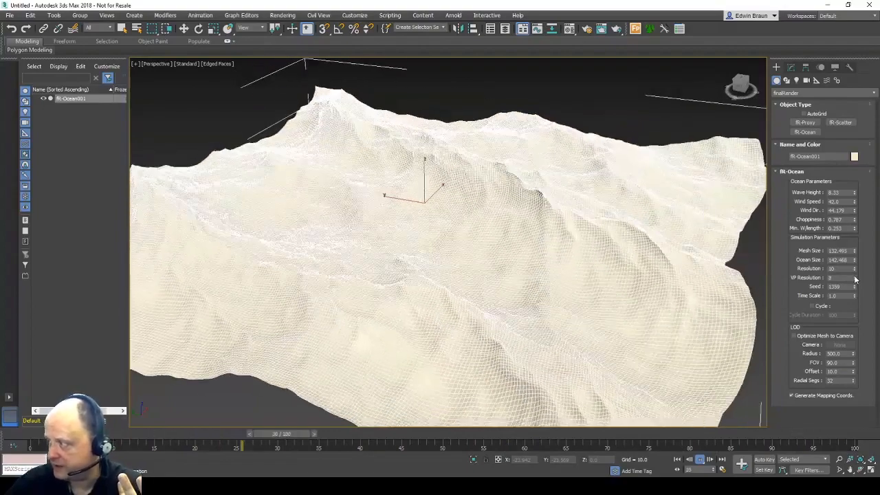
{"action": "left_click", "coordinate": [854, 276]}
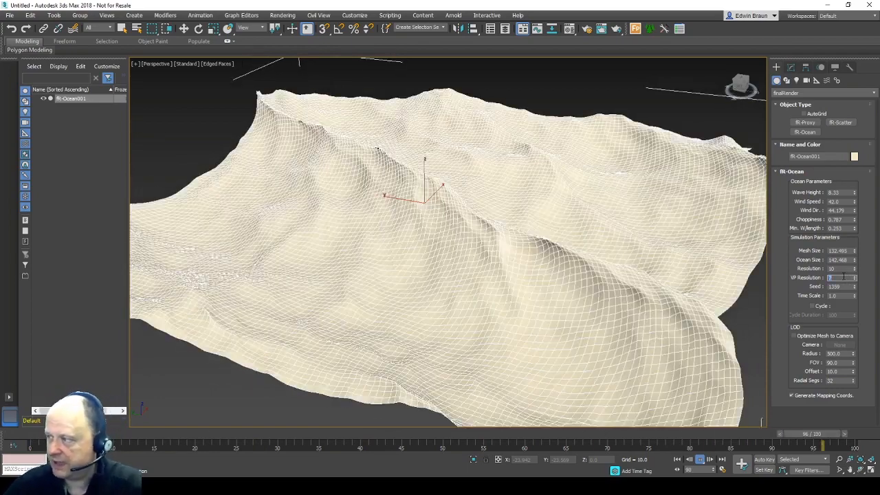
{"action": "double_click", "coordinate": [841, 269]}
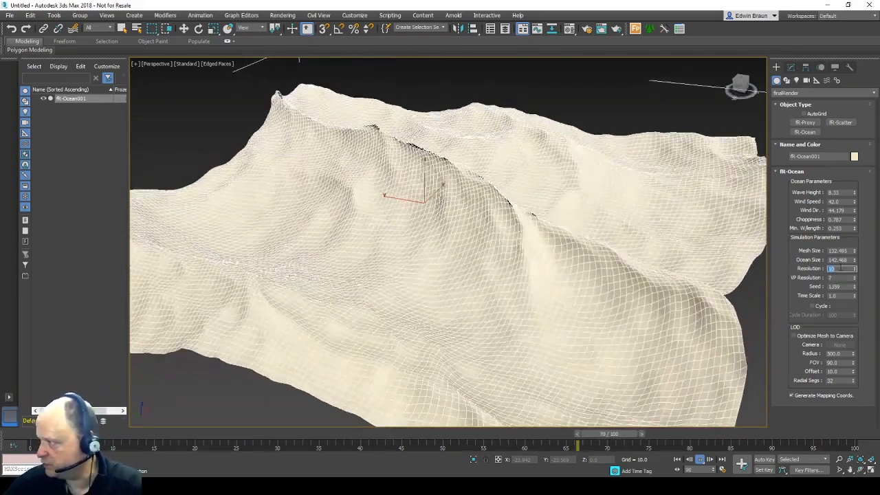
{"action": "type", "text": "7"}
{"action": "key", "text": "Return"}
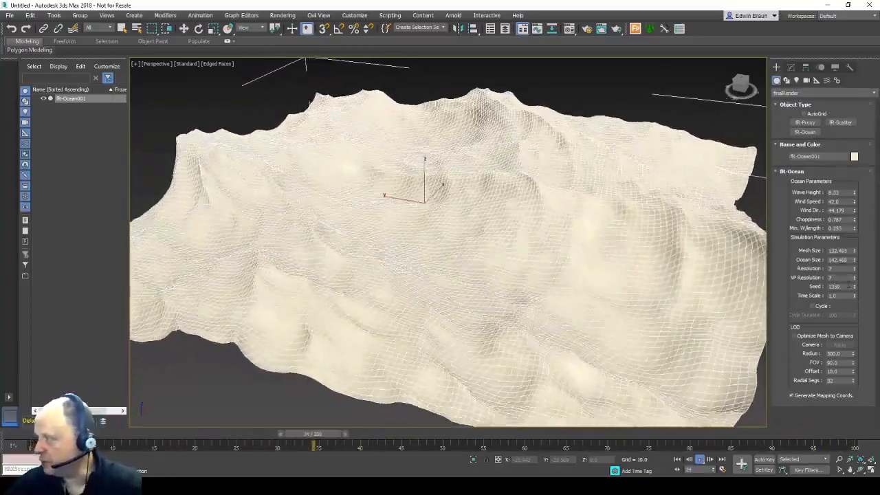
- Change the ocean's Seed to 21354 for a different wave pattern
{"action": "left_click", "coordinate": [838, 286]}
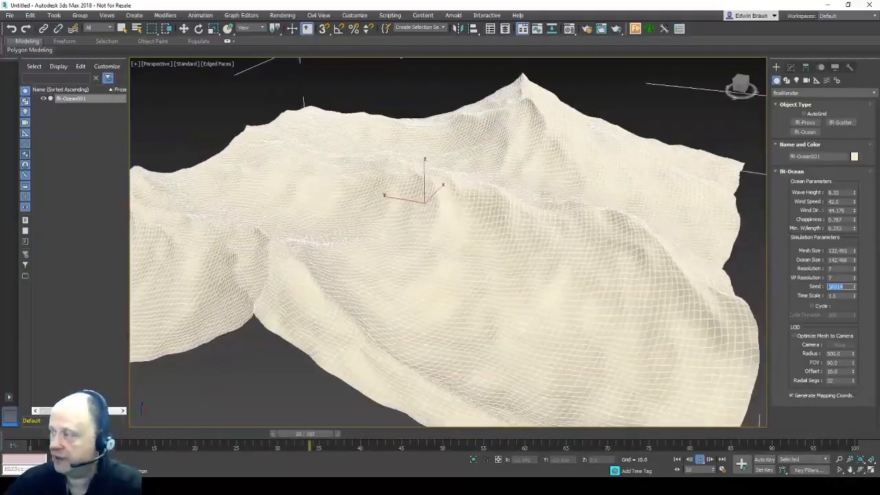
{"action": "type", "text": "4"}
{"action": "key", "text": "Return"}
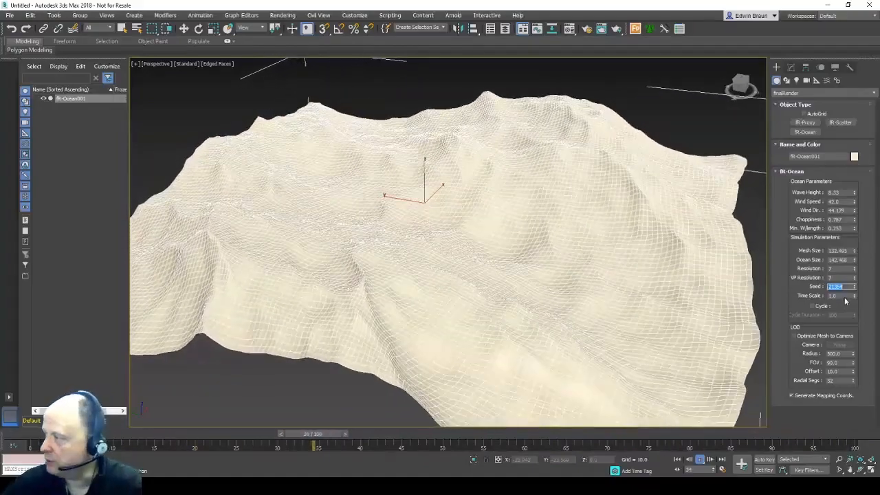
- Try a Time Scale of 0.33 and the Cycle option on the ocean, restoring a Time Scale of 1 and switching Cycle off
{"action": "left_click_drag", "start_coordinate": [852, 296], "coordinate": [847, 337]}
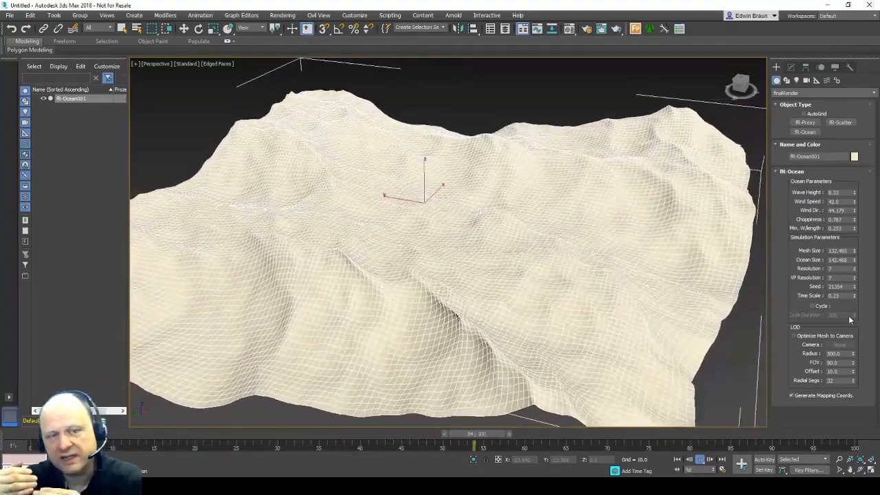
{"action": "double_click", "coordinate": [850, 296]}
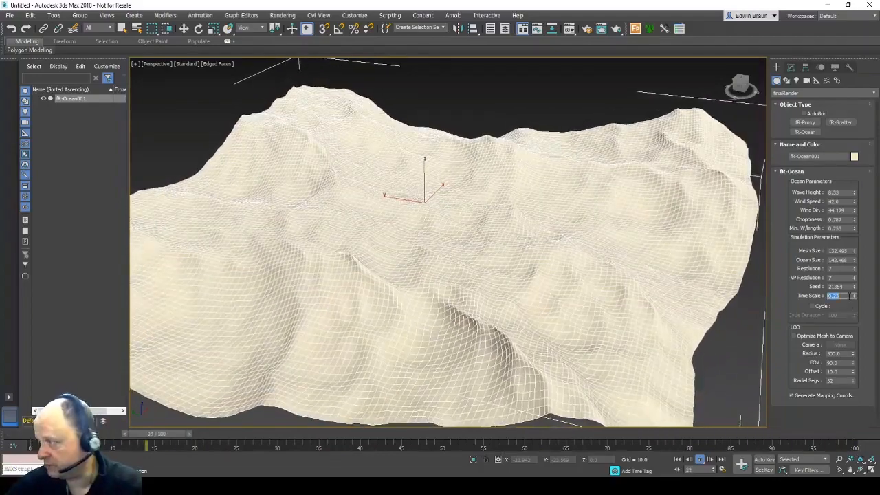
{"action": "type", "text": "1"}
{"action": "key", "text": "Return"}
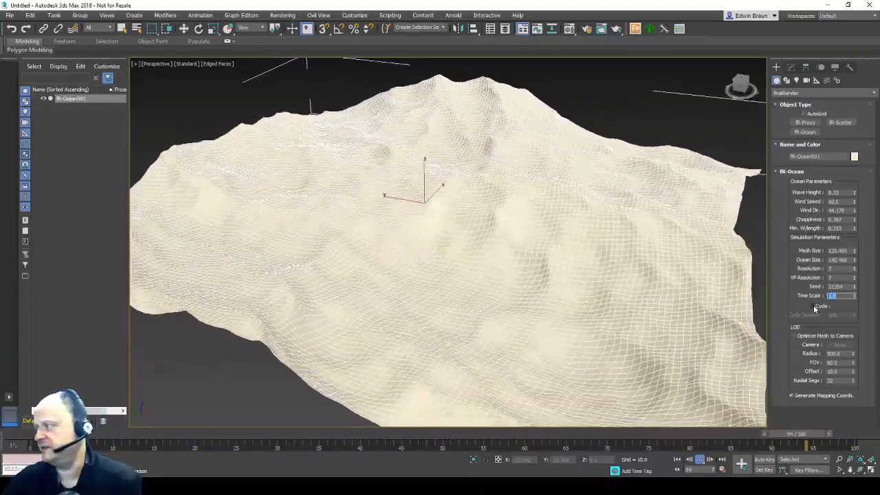
{"action": "left_click", "coordinate": [813, 306]}
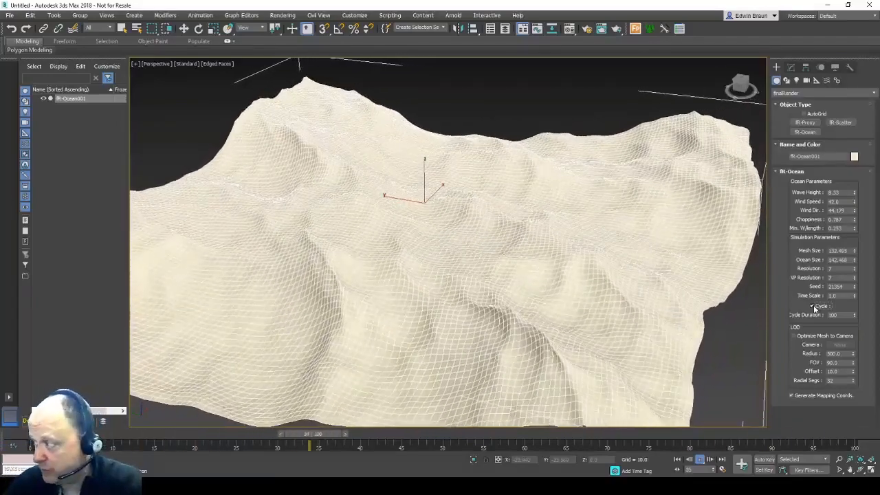
{"action": "left_click", "coordinate": [813, 306]}
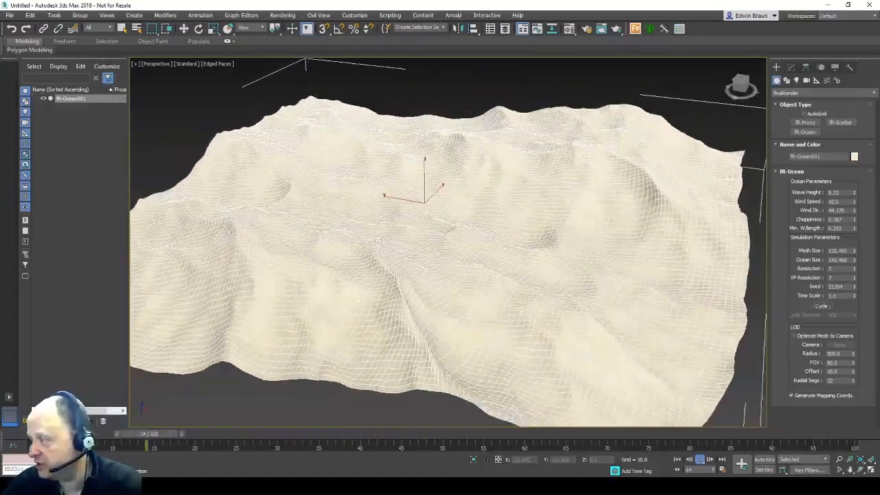
- Stop the animation playback and reduce the ocean's mesh size to 120.57
{"action": "left_click", "coordinate": [700, 460]}
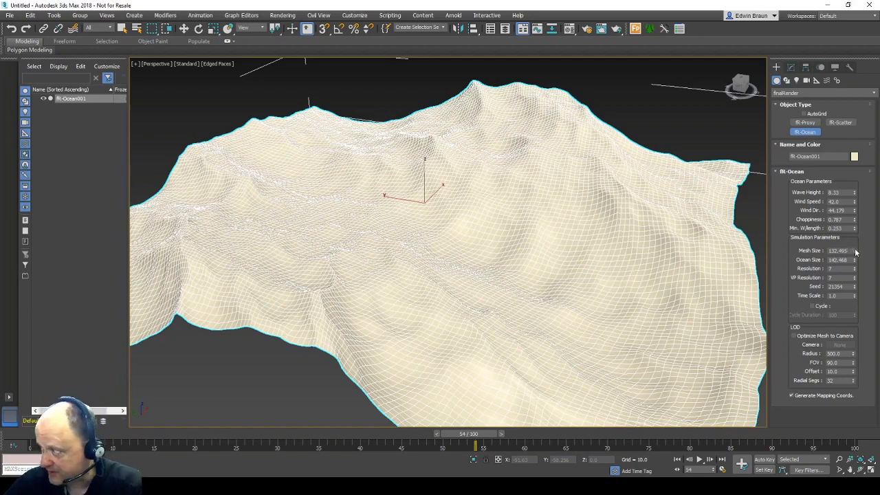
{"action": "left_click_drag", "start_coordinate": [856, 253], "coordinate": [857, 271]}
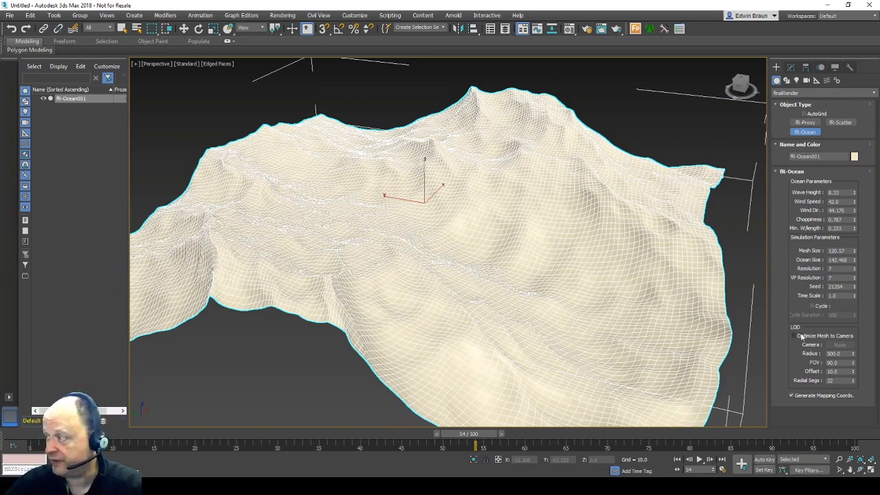
- Show all four viewports and create a physical camera from the perspective view
{"action": "left_click", "coordinate": [872, 471]}
{"action": "scroll", "coordinate": [262, 164], "scroll_direction": "down", "scroll_amount": 2}
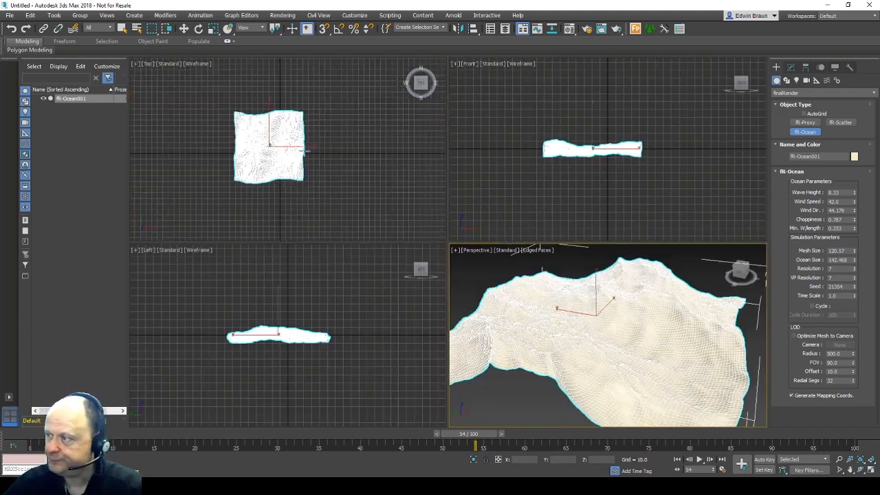
{"action": "right_click", "coordinate": [475, 280]}
{"action": "key", "text": "ctrl+c"}
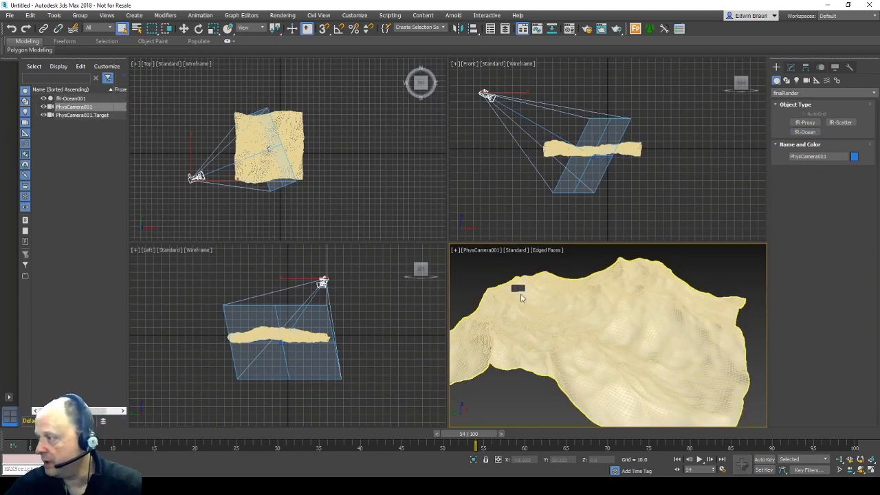
- Select the ocean and turn off the edged faces display in the camera view
{"action": "right_click", "coordinate": [516, 290]}
{"action": "left_click", "coordinate": [667, 318]}
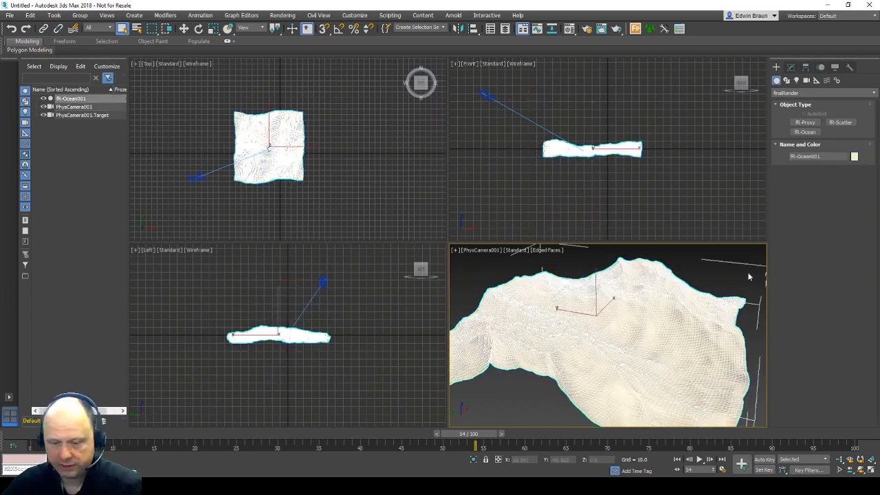
{"action": "key", "text": "F4"}
- Enable Optimize Mesh to Camera in the ocean's parameters and assign PhysCamera001 as its camera
{"action": "left_click", "coordinate": [791, 66]}
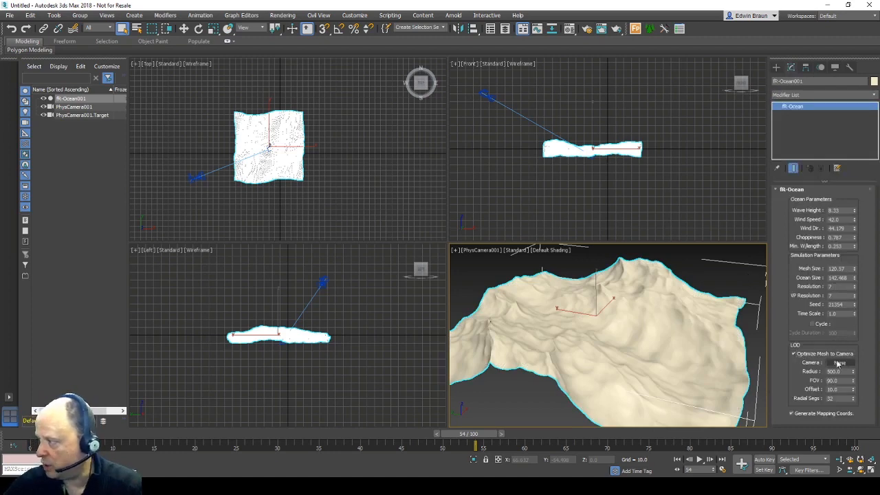
{"action": "left_click", "coordinate": [840, 363]}
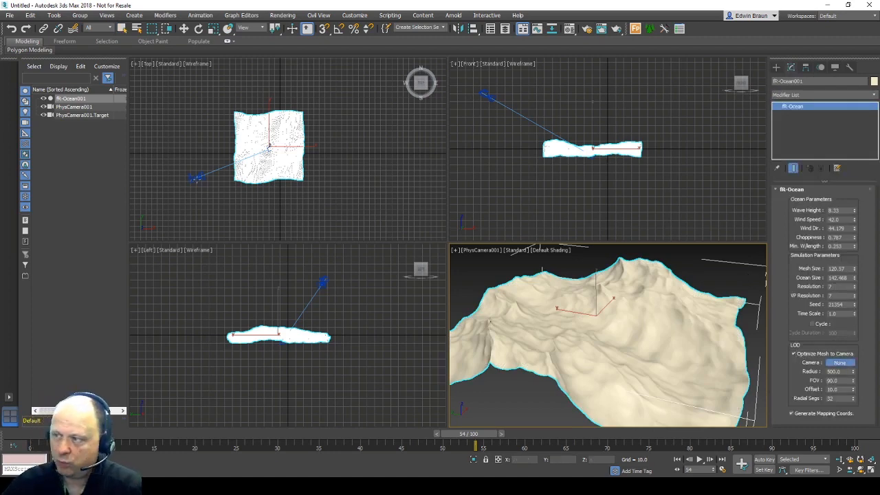
{"action": "left_click", "coordinate": [197, 178]}
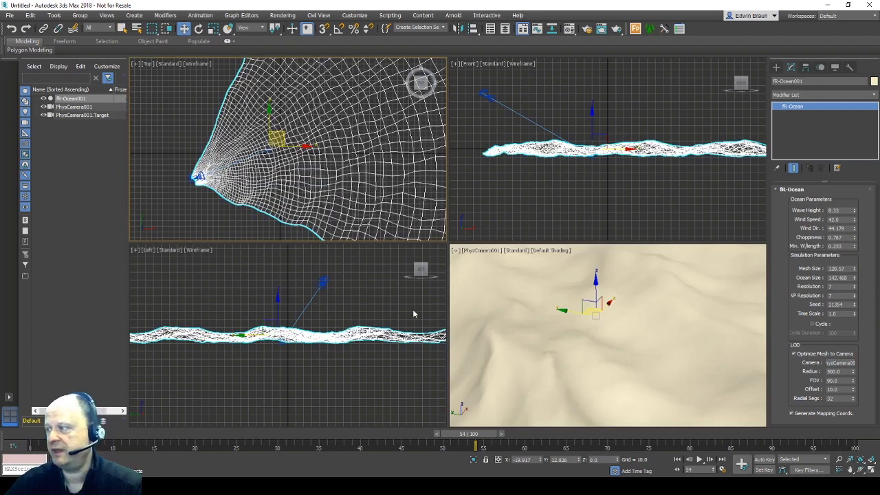
{"action": "scroll", "coordinate": [220, 165], "scroll_direction": "down", "scroll_amount": 2}
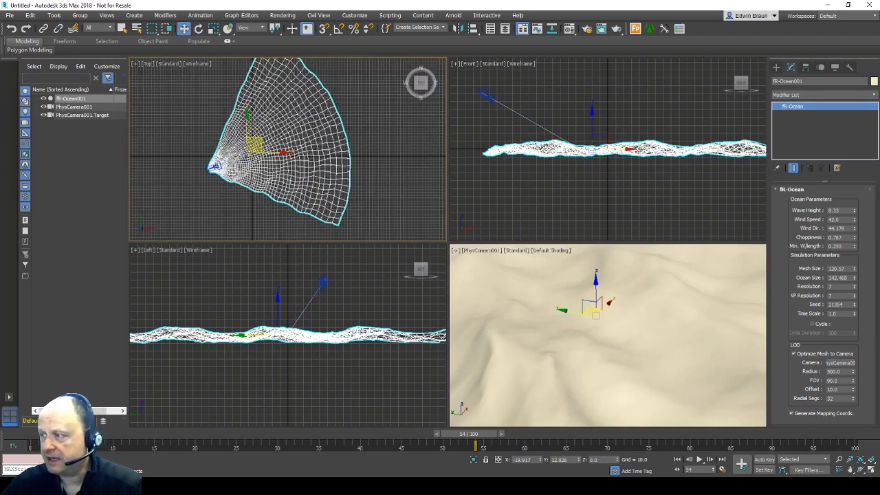
- Move the camera to the opposite side of the ocean and lower it, to about X 140, Y -189, Z 56
{"action": "left_click", "coordinate": [207, 169]}
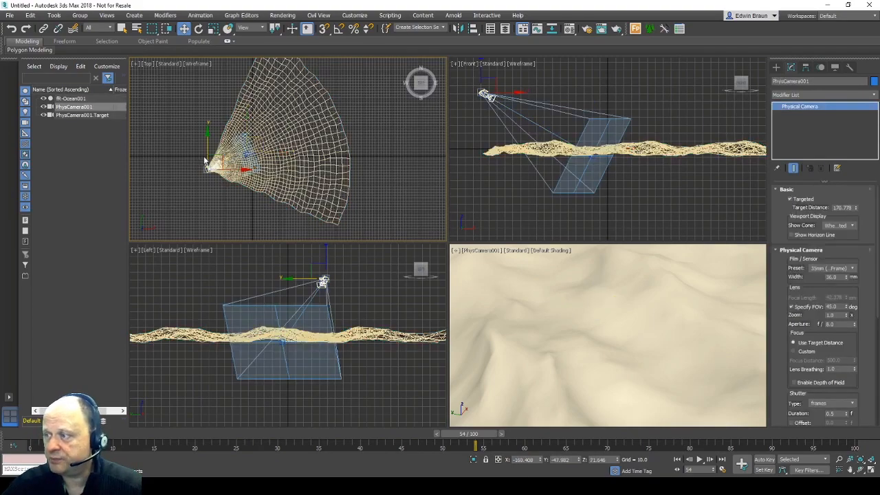
{"action": "left_click_drag", "start_coordinate": [208, 169], "coordinate": [319, 193]}
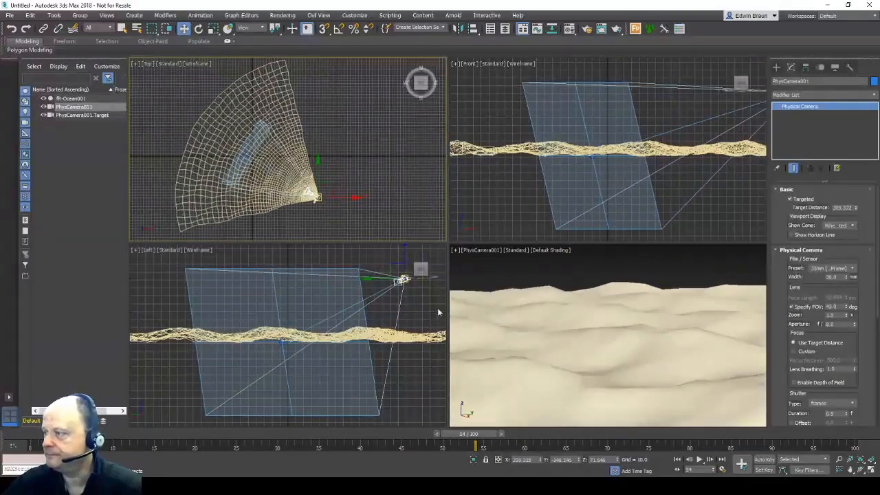
{"action": "left_click_drag", "start_coordinate": [403, 280], "coordinate": [403, 291]}
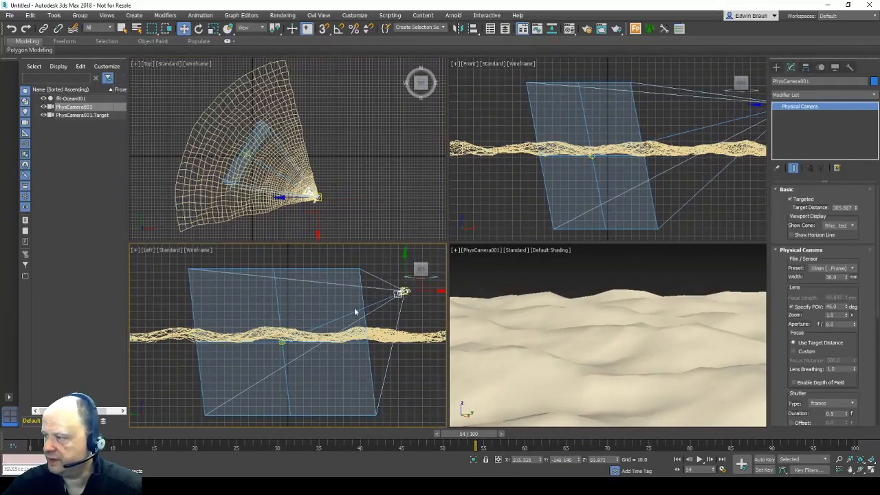
{"action": "left_click_drag", "start_coordinate": [317, 196], "coordinate": [290, 208]}
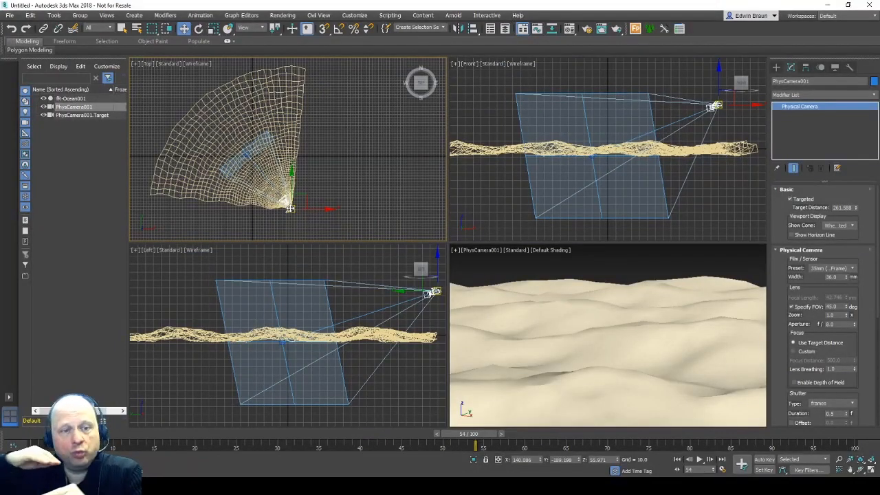
- Select the camera together with its target and move both around over the ocean in the top view
{"action": "left_click", "coordinate": [287, 203]}
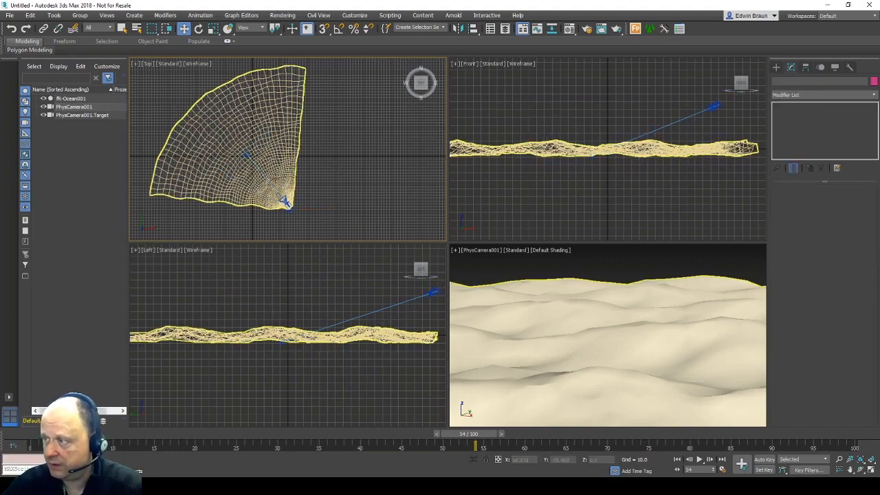
{"action": "left_click", "coordinate": [266, 175]}
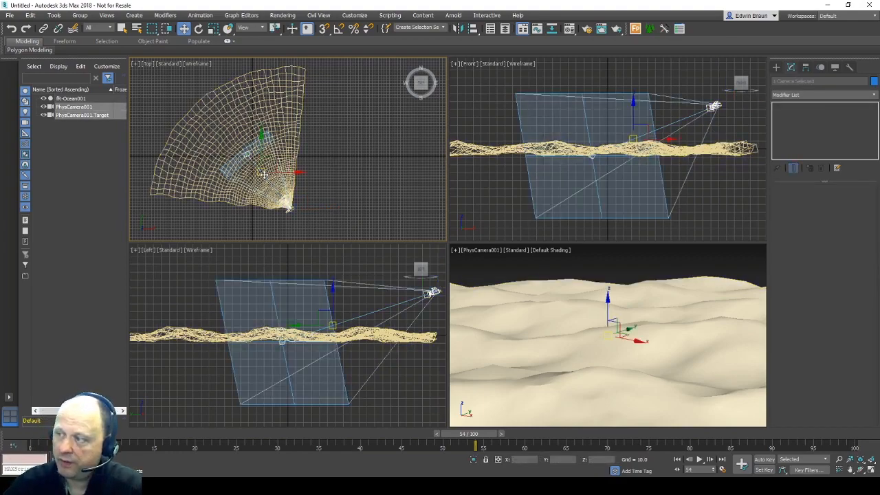
{"action": "left_click_drag", "start_coordinate": [264, 174], "coordinate": [242, 125]}
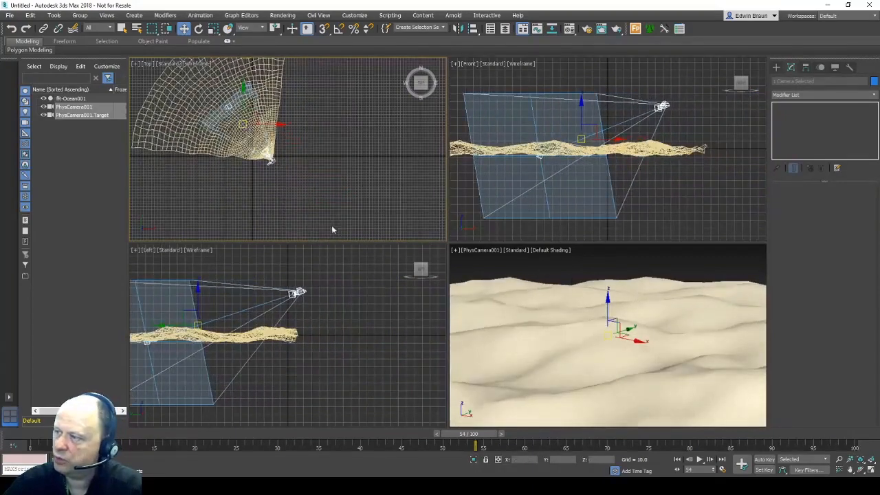
{"action": "left_click_drag", "start_coordinate": [244, 125], "coordinate": [306, 186]}
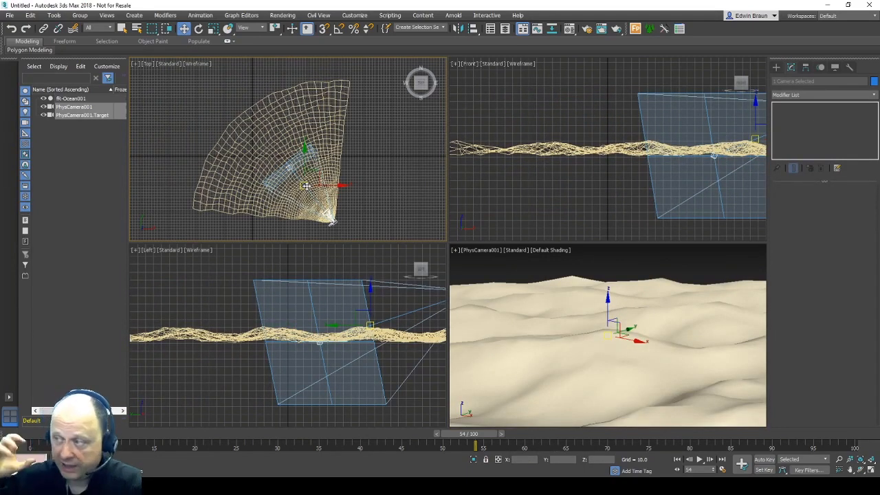
- Increase the ocean's LOD radius to 645 and slightly reduce its LOD offset
{"action": "left_click", "coordinate": [315, 114]}
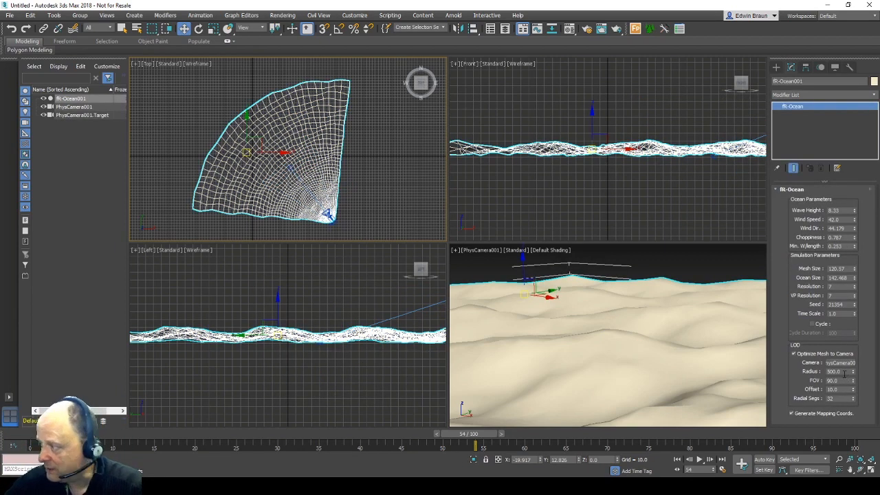
{"action": "mouse_move", "coordinate": [854, 372]}
{"action": "left_mouse_down"}
{"action": "mouse_move", "coordinate": [857, 321]}
{"action": "mouse_move", "coordinate": [851, 394]}
{"action": "mouse_move", "coordinate": [856, 369]}
{"action": "mouse_move", "coordinate": [854, 381]}
{"action": "left_mouse_up"}
{"action": "left_click_drag", "start_coordinate": [7, 119], "coordinate": [293, 359]}
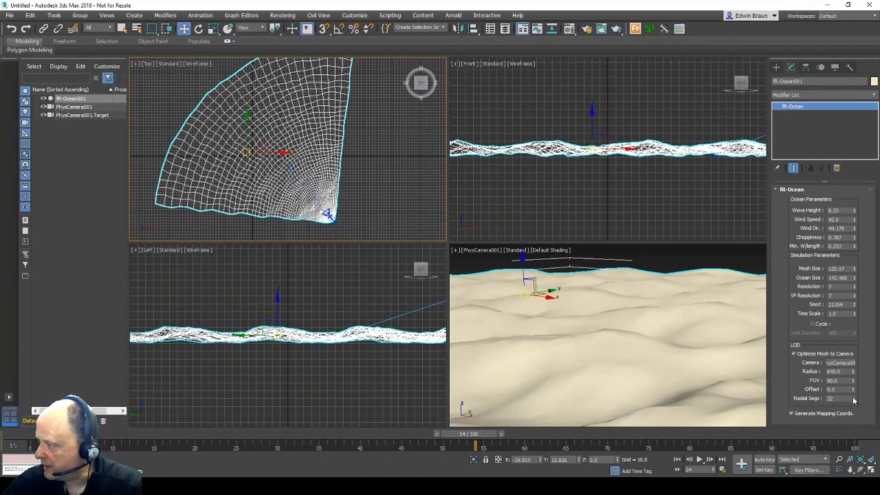
- Raise the ocean's LOD radial segments to 133 and inspect the denser mesh around the camera in the top view
{"action": "left_click_drag", "start_coordinate": [855, 400], "coordinate": [858, 352]}
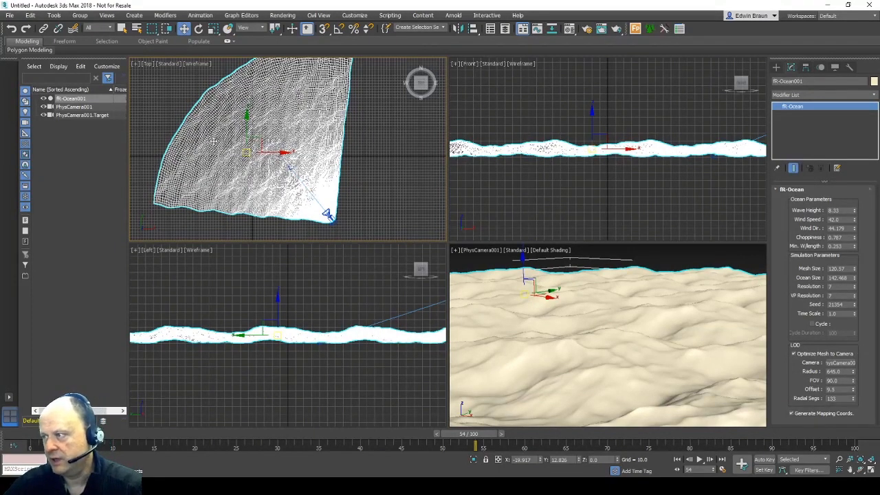
{"action": "scroll", "coordinate": [320, 211], "scroll_direction": "up", "scroll_amount": 3}
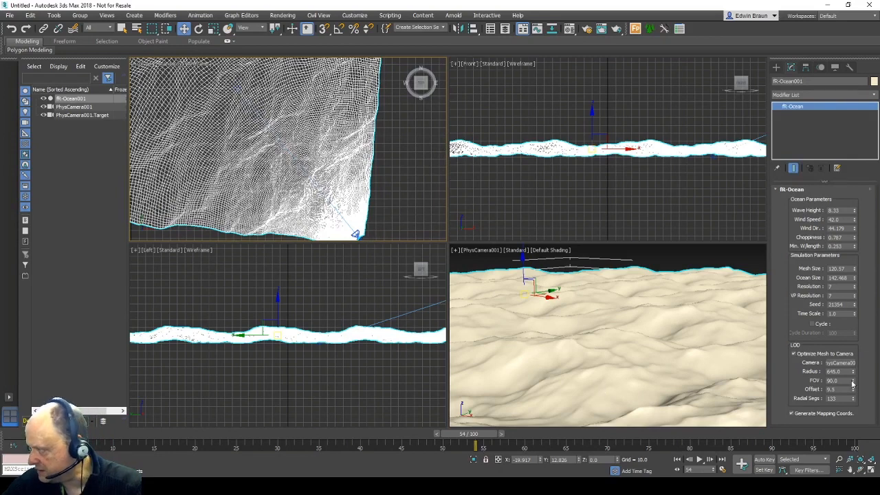
{"action": "scroll", "coordinate": [216, 143], "scroll_direction": "down", "scroll_amount": 3}
{"action": "middle_click_drag", "start_coordinate": [205, 113], "coordinate": [327, 186]}
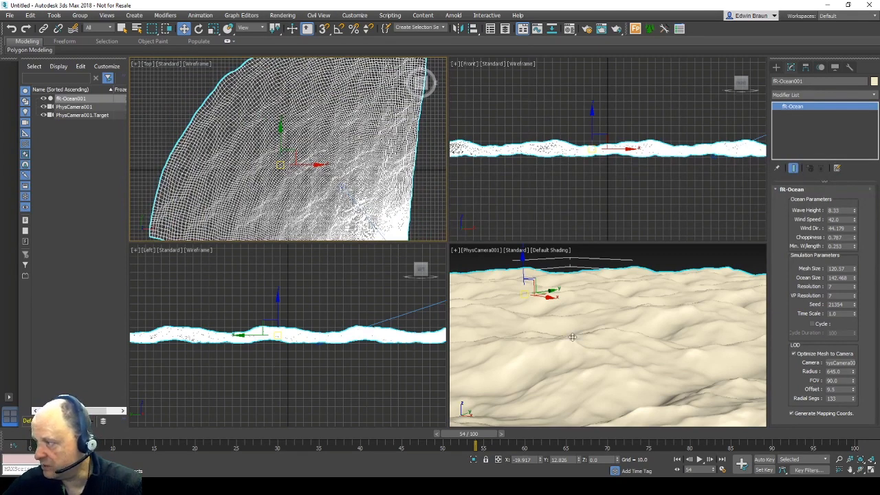
- Select the physical camera and move it in the top view to the opposite side of the ocean along X
{"action": "scroll", "coordinate": [712, 112], "scroll_direction": "down", "scroll_amount": 3}
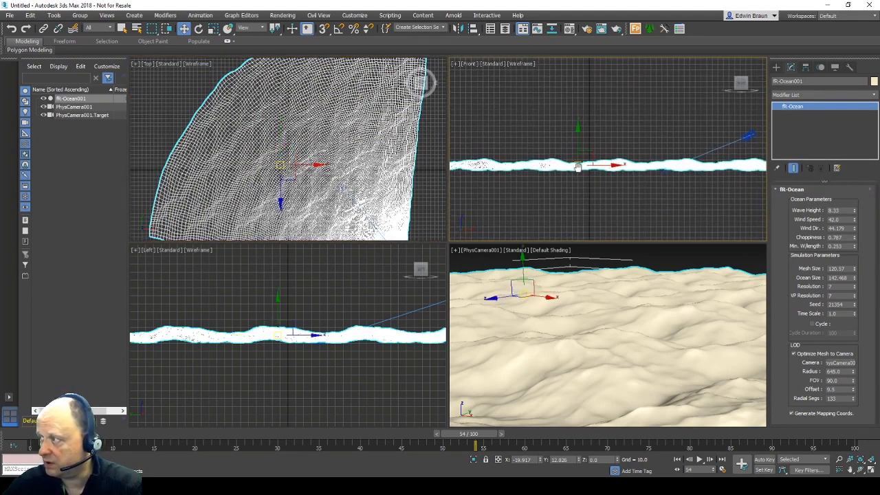
{"action": "left_click", "coordinate": [733, 128]}
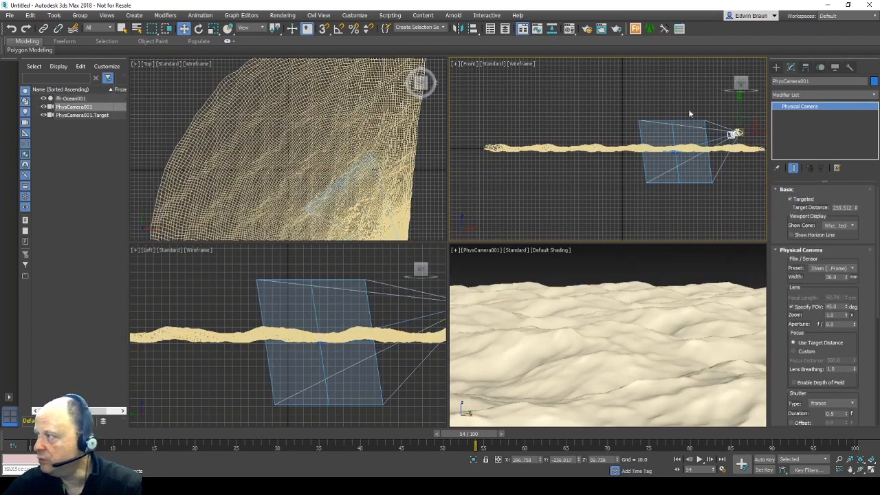
{"action": "mouse_move", "coordinate": [734, 131]}
{"action": "left_mouse_down"}
{"action": "mouse_move", "coordinate": [727, 124]}
{"action": "mouse_move", "coordinate": [735, 132]}
{"action": "left_mouse_up"}
{"action": "middle_click_drag", "start_coordinate": [374, 179], "coordinate": [276, 129]}
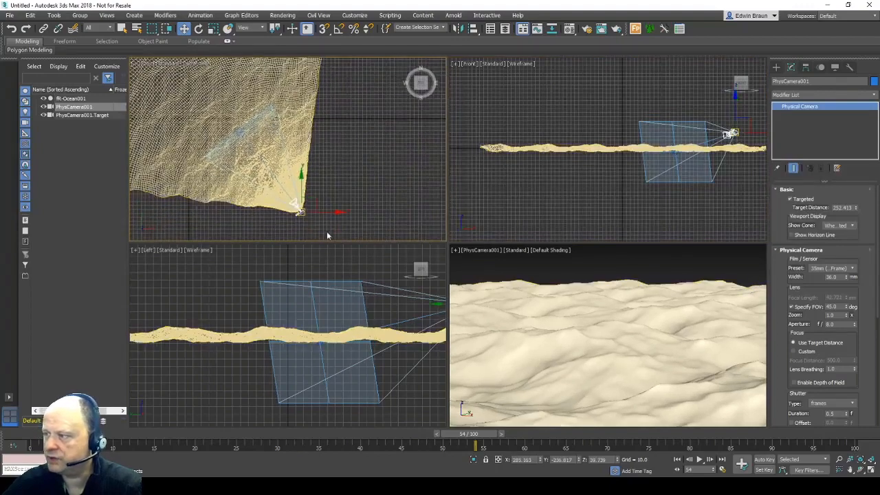
{"action": "left_click_drag", "start_coordinate": [300, 212], "coordinate": [183, 215]}
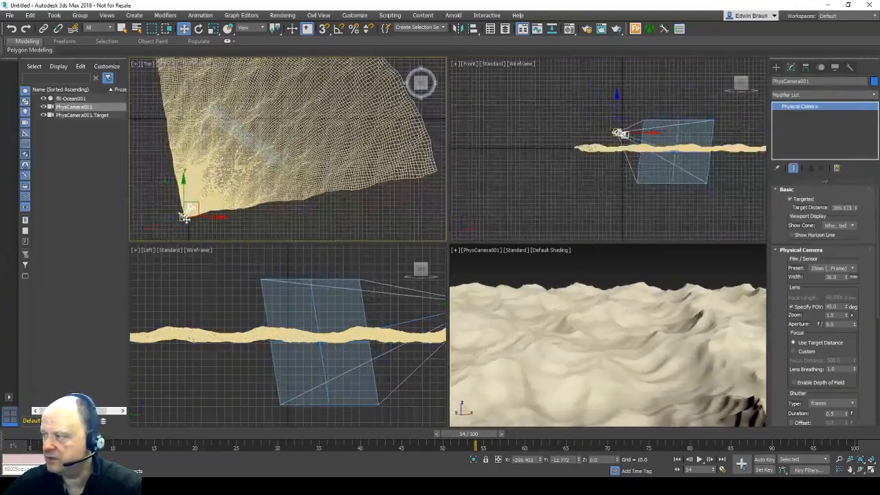
- Play the wave animation in the camera view and stop it after watching the ocean move
{"action": "right_click", "coordinate": [543, 266]}
{"action": "left_click", "coordinate": [696, 459]}
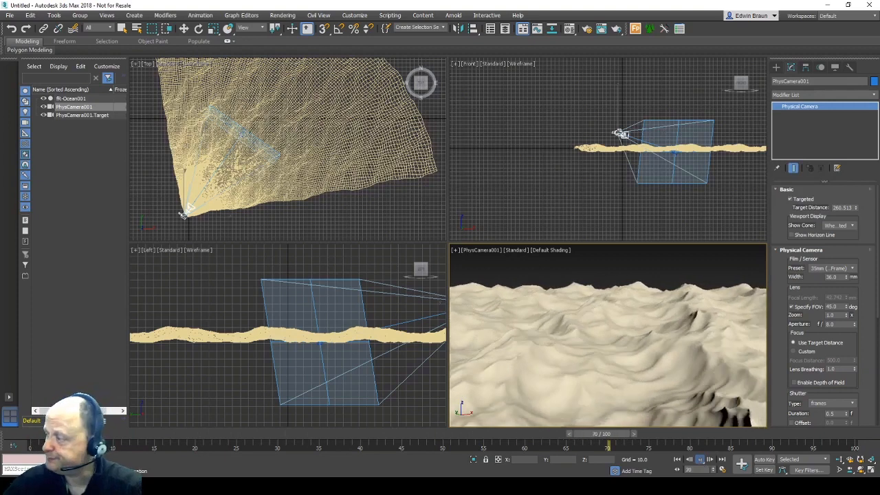
{"action": "left_click", "coordinate": [701, 462]}
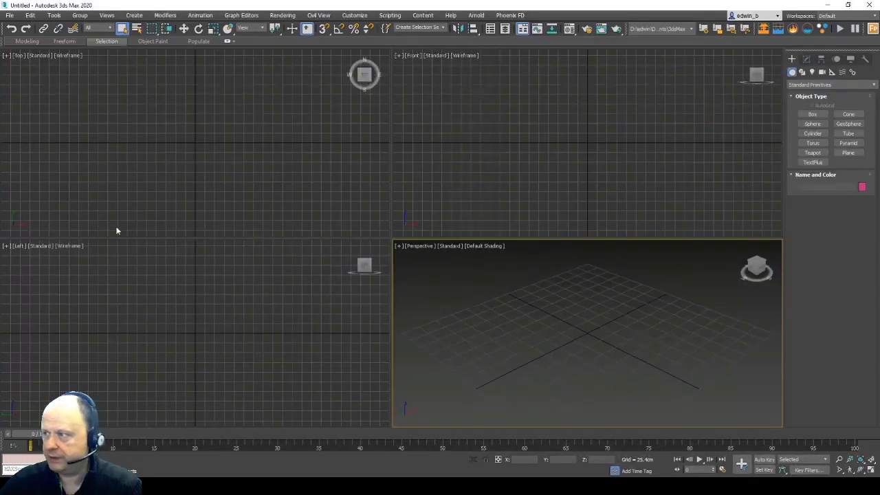
- In 3ds Max 2020, open the recent scene ocean_sample.max from the fR4GPU folder
{"action": "left_click", "coordinate": [9, 15]}
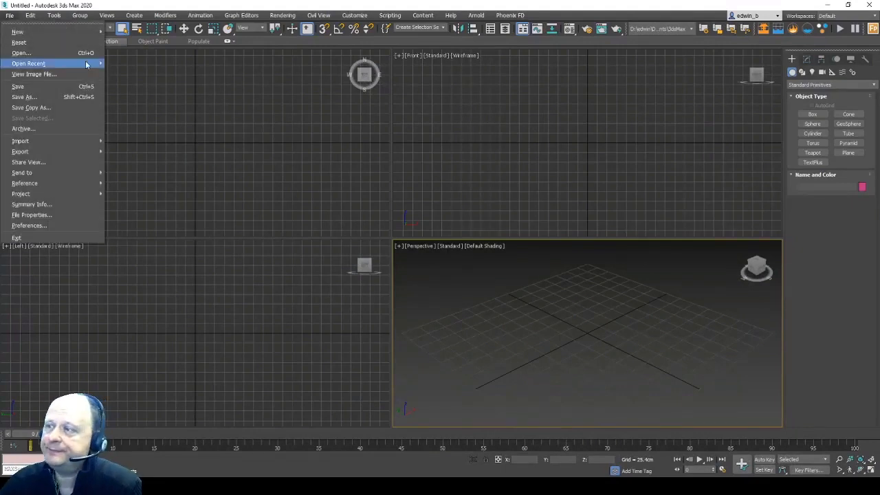
{"action": "mouse_move", "coordinate": [88, 64]}
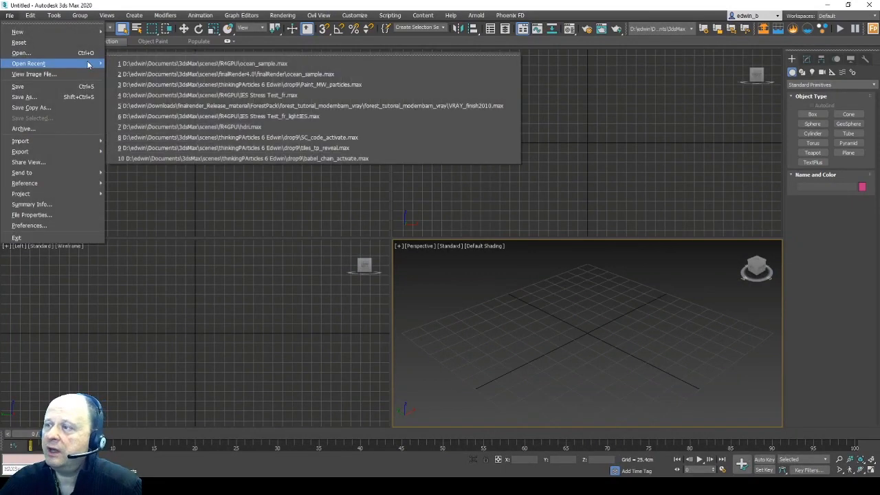
{"action": "left_click", "coordinate": [295, 65]}
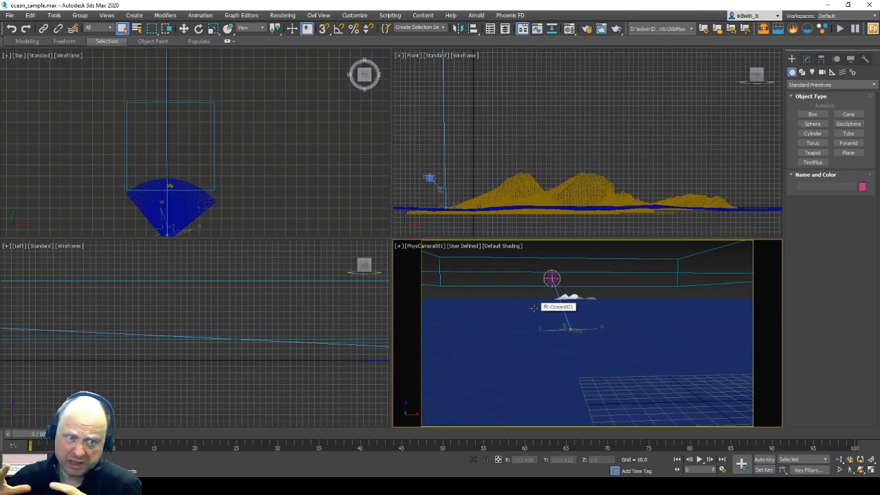
- Select the ocean mesh and examine its camera-optimized shape and the island terrain in the top view
{"action": "left_click", "coordinate": [154, 209]}
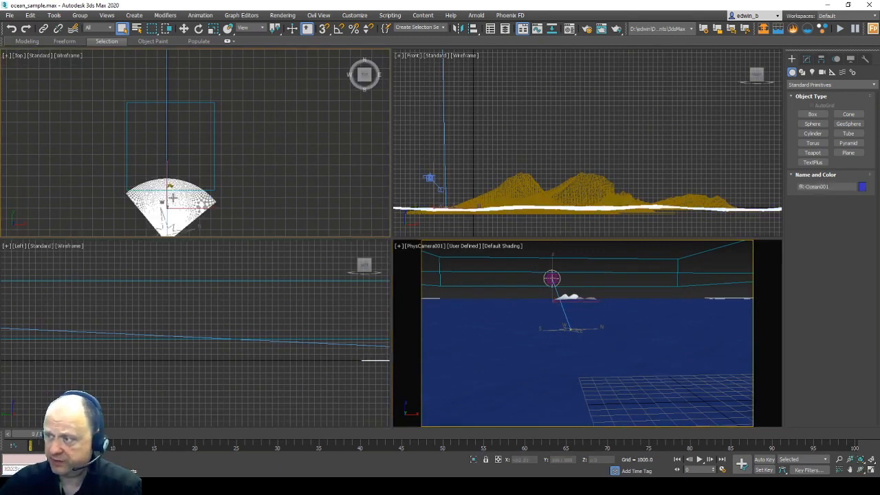
{"action": "key", "text": "z"}
{"action": "scroll", "coordinate": [222, 163], "scroll_direction": "down", "scroll_amount": 1}
{"action": "scroll", "coordinate": [222, 163], "scroll_direction": "down", "scroll_amount": 3}
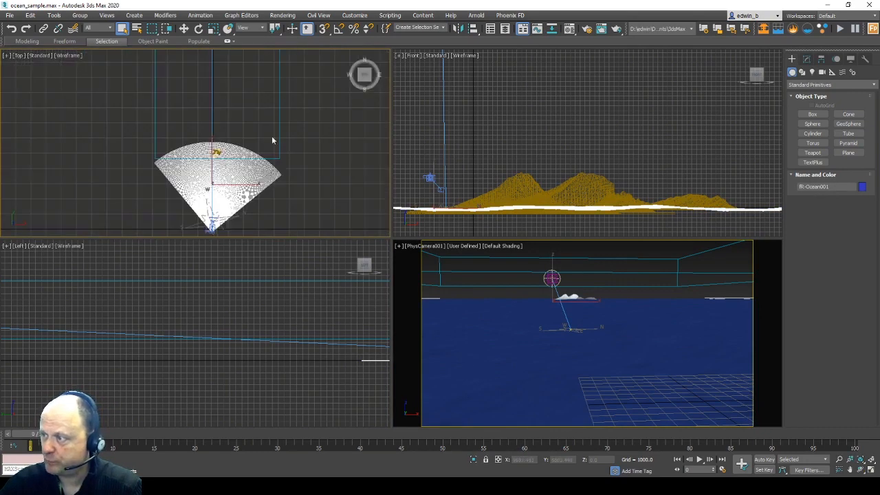
{"action": "scroll", "coordinate": [207, 150], "scroll_direction": "up", "scroll_amount": 6}
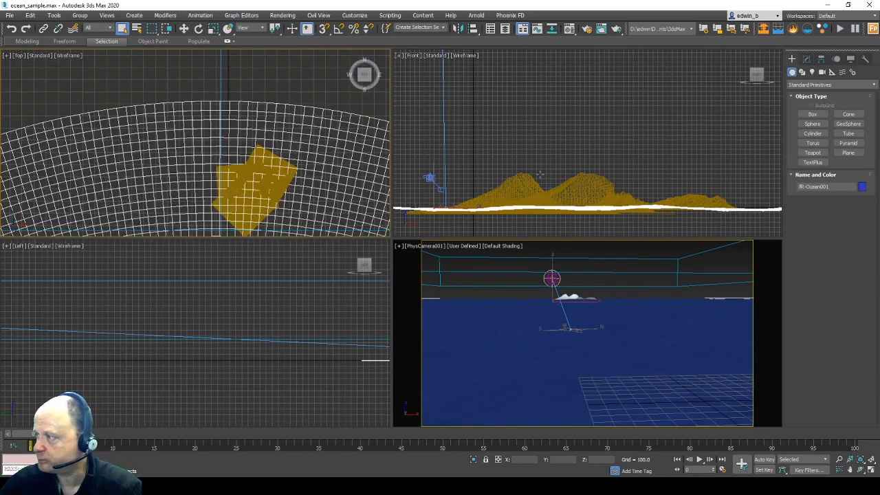
{"action": "scroll", "coordinate": [258, 182], "scroll_direction": "up", "scroll_amount": 7}
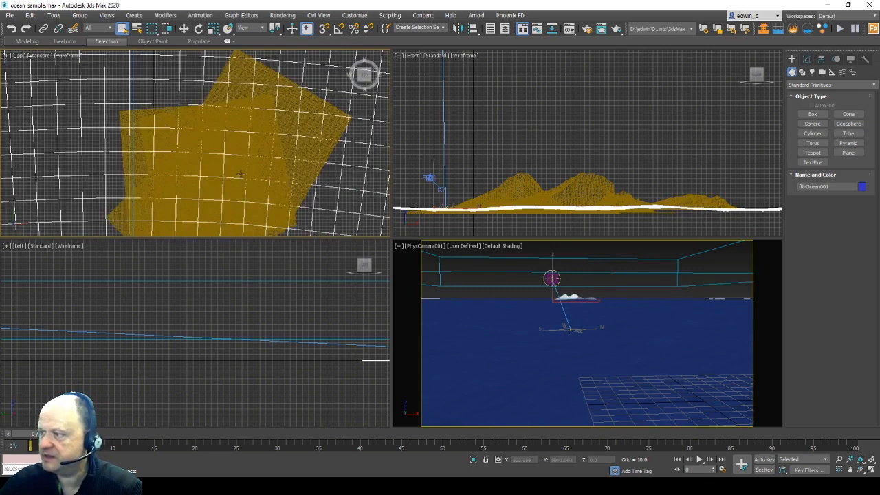
{"action": "scroll", "coordinate": [236, 103], "scroll_direction": "down", "scroll_amount": 2}
- Select the Terra island object and review the settings of its fR MTD displacement modifier
{"action": "left_click", "coordinate": [521, 177]}
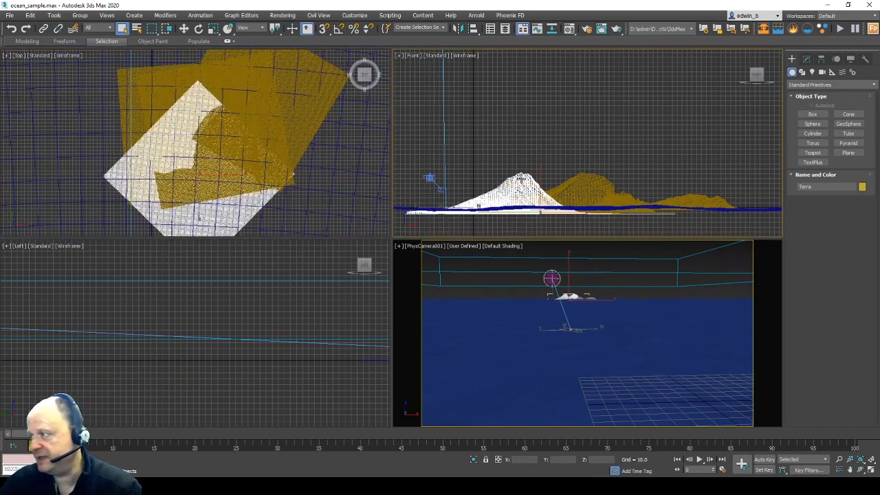
{"action": "left_click", "coordinate": [807, 59]}
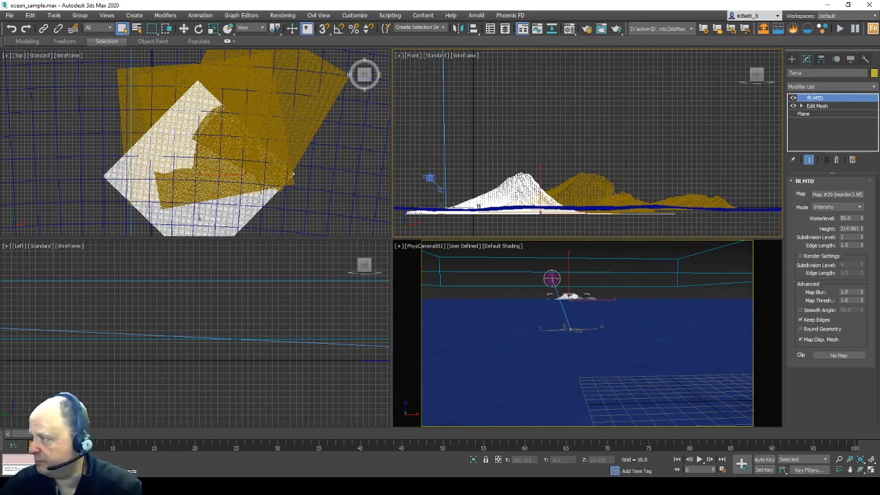
{"action": "left_click", "coordinate": [795, 60]}
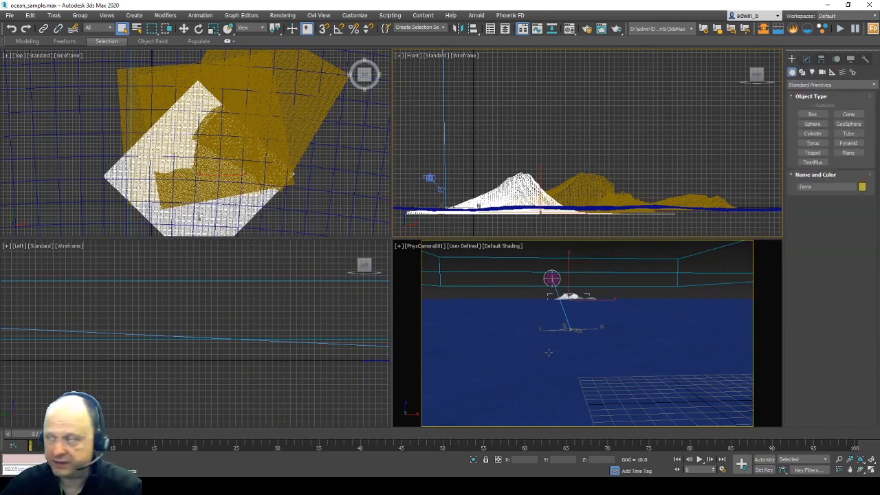
- Examine the box gizmo above the ocean and the compass object in the front and top views
{"action": "left_click", "coordinate": [474, 272]}
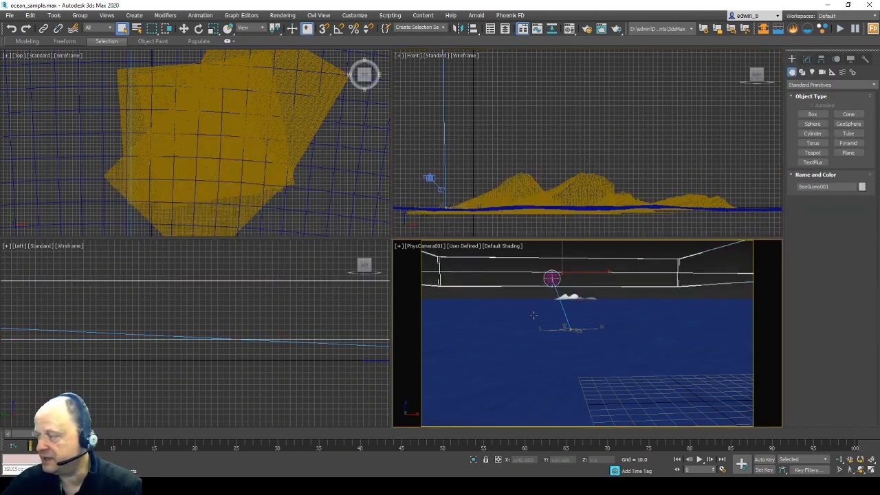
{"action": "scroll", "coordinate": [491, 149], "scroll_direction": "down", "scroll_amount": 5}
{"action": "scroll", "coordinate": [576, 116], "scroll_direction": "down", "scroll_amount": 5}
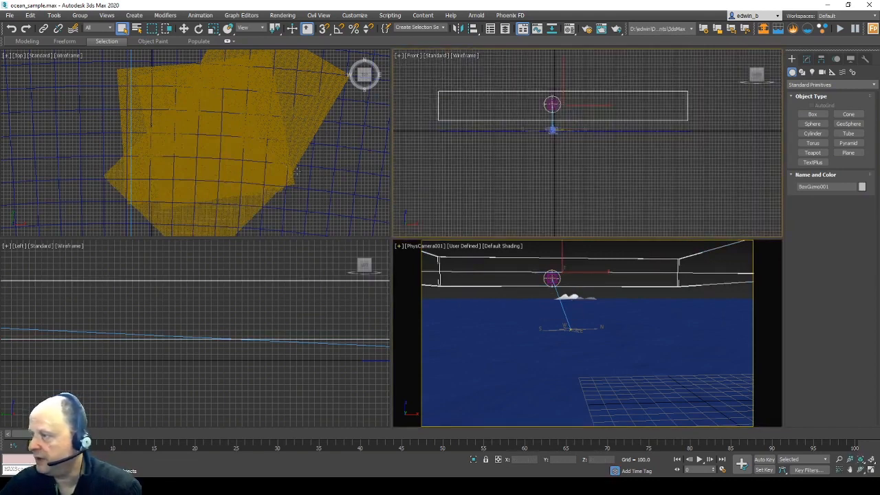
{"action": "scroll", "coordinate": [154, 107], "scroll_direction": "down", "scroll_amount": 10}
{"action": "middle_click_drag", "start_coordinate": [158, 97], "coordinate": [217, 150]}
{"action": "scroll", "coordinate": [217, 149], "scroll_direction": "down", "scroll_amount": 2}
{"action": "left_click_drag", "start_coordinate": [205, 192], "coordinate": [235, 189]}
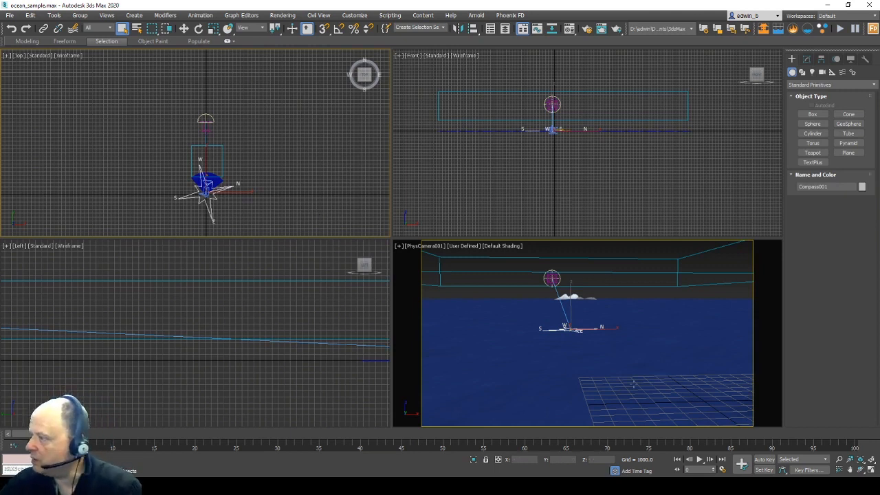
- Select the ocean in the camera view, show its fR-Ocean parameters, and play and stop its wave animation
{"action": "left_click", "coordinate": [523, 356]}
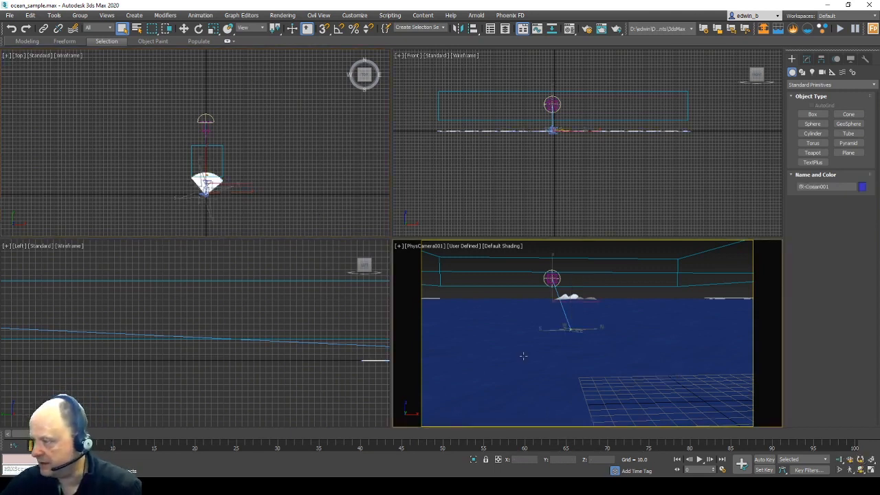
{"action": "left_click", "coordinate": [807, 60]}
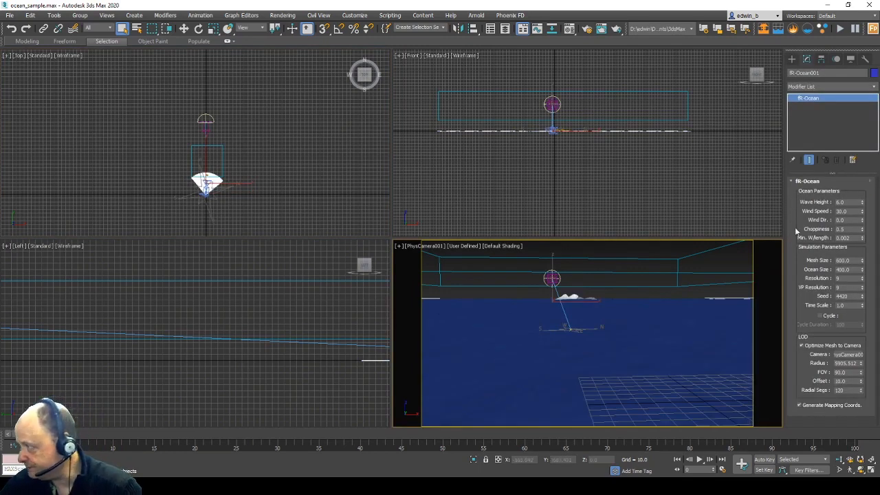
{"action": "left_click", "coordinate": [700, 459]}
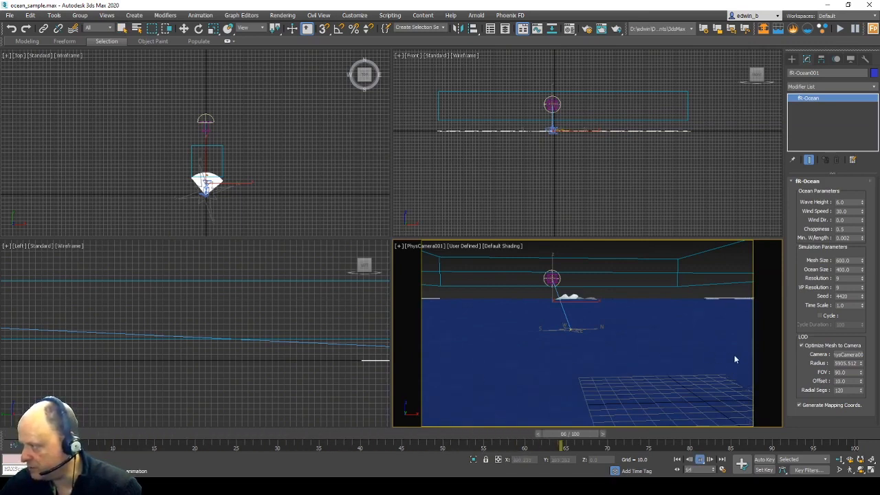
{"action": "left_click", "coordinate": [699, 460]}
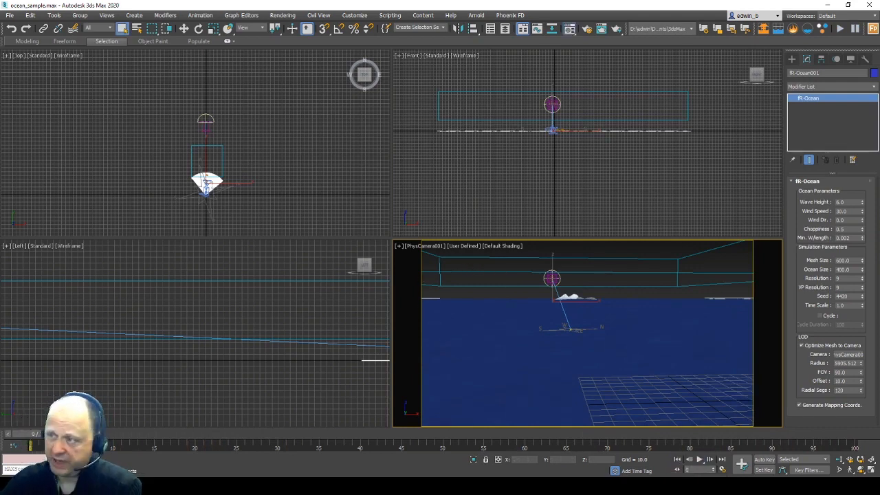
- Place the Material Editor beside the views and start ActiveShade rendering in the PhysCamera001 viewport
{"action": "mouse_move", "coordinate": [109, 59]}
{"action": "left_mouse_down"}
{"action": "mouse_move", "coordinate": [71, 69]}
{"action": "mouse_move", "coordinate": [85, 70]}
{"action": "left_mouse_up"}
{"action": "left_click", "coordinate": [463, 246]}
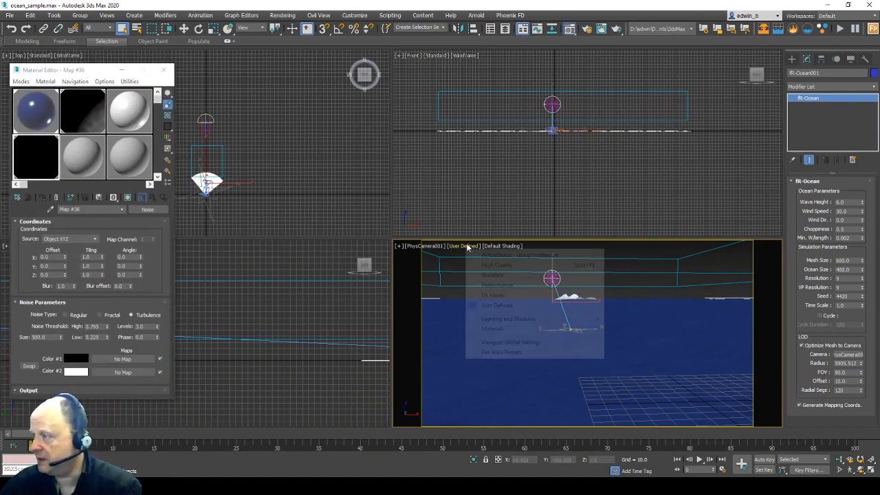
{"action": "left_click", "coordinate": [524, 255]}
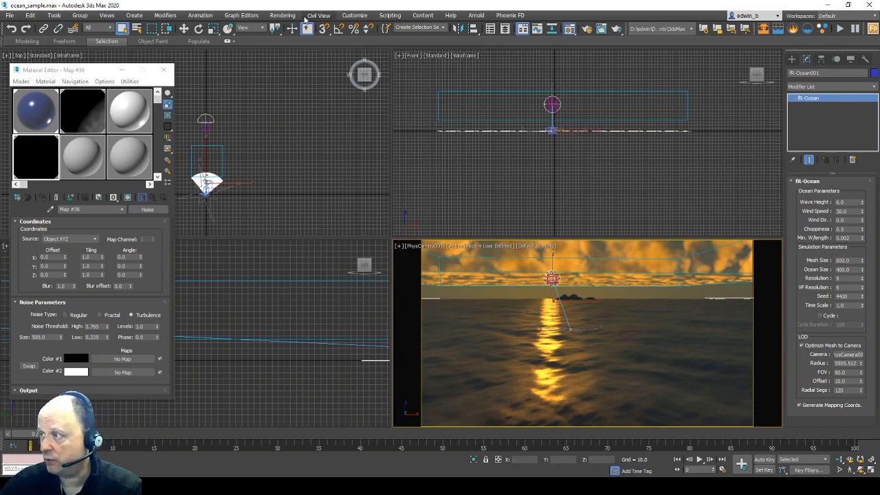
- Open the environment settings and examine the parameters of the fR Environment Fog atmosphere effect
{"action": "left_click", "coordinate": [282, 15]}
{"action": "left_click", "coordinate": [321, 134]}
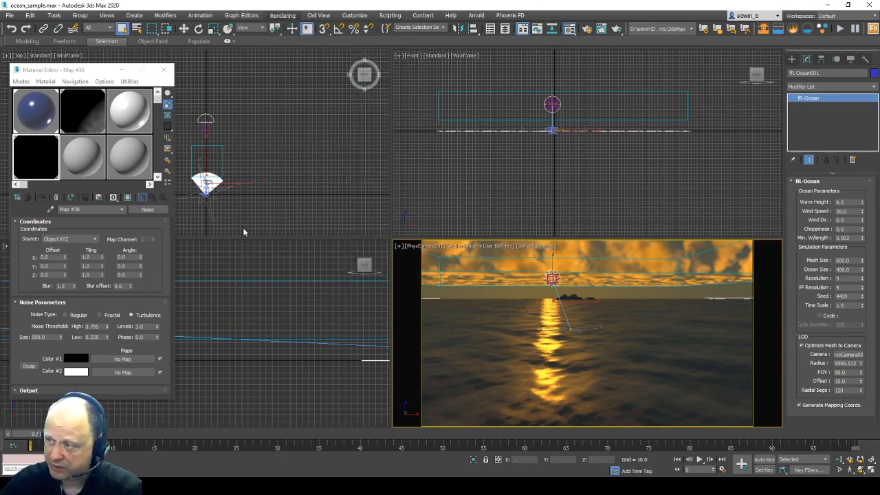
{"action": "scroll", "coordinate": [278, 253], "scroll_direction": "down", "scroll_amount": 10}
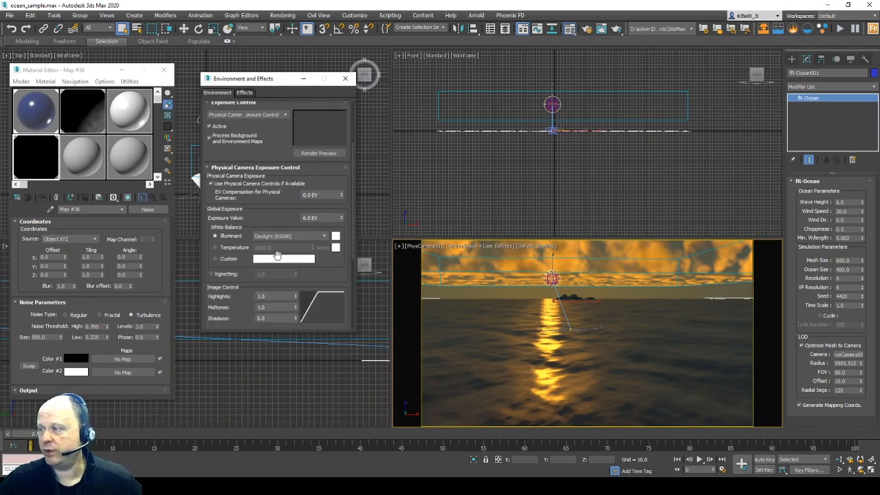
{"action": "left_click", "coordinate": [250, 263]}
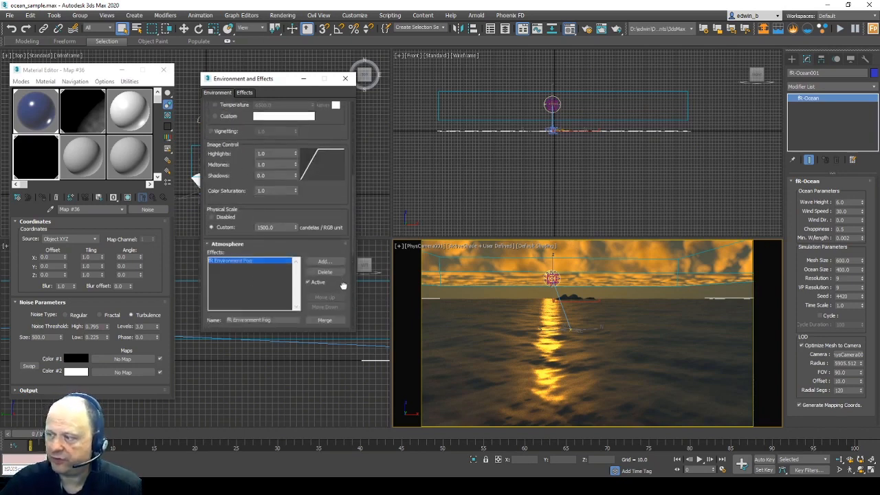
{"action": "scroll", "coordinate": [342, 287], "scroll_direction": "down", "scroll_amount": 10}
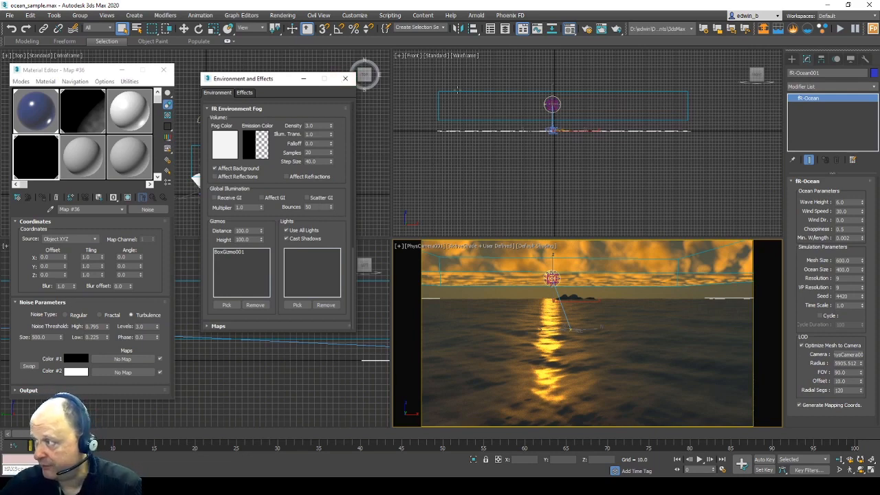
- Select the box gizmo and move it around in the camera view, ending at about X 989 and Z 783
{"action": "left_click", "coordinate": [457, 90]}
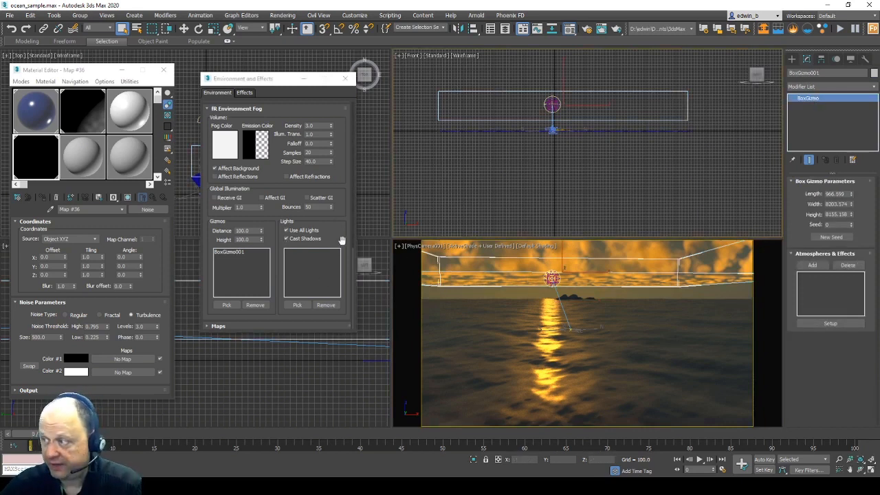
{"action": "left_click_drag", "start_coordinate": [342, 240], "coordinate": [342, 224]}
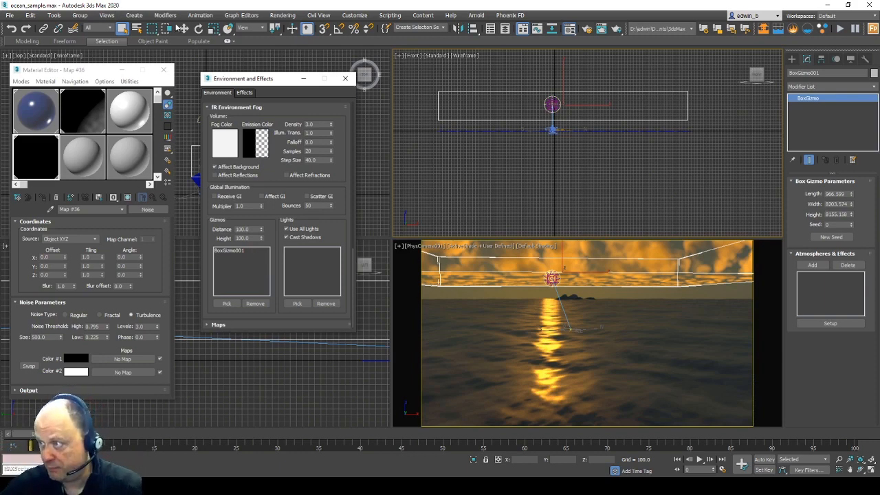
{"action": "left_click", "coordinate": [183, 28]}
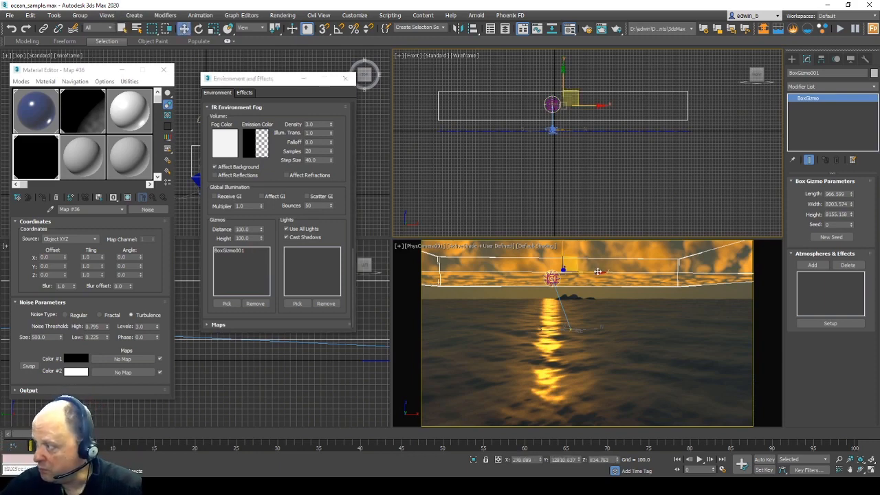
{"action": "left_click_drag", "start_coordinate": [597, 273], "coordinate": [746, 261]}
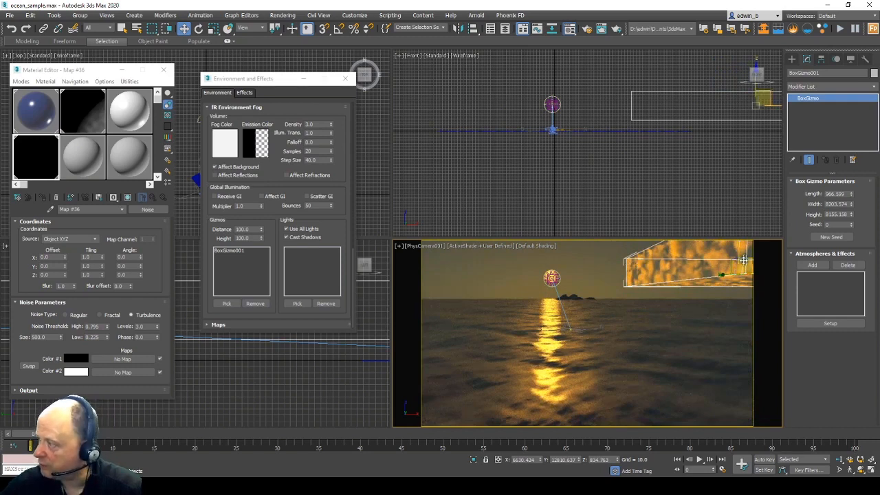
{"action": "left_click_drag", "start_coordinate": [743, 259], "coordinate": [584, 260]}
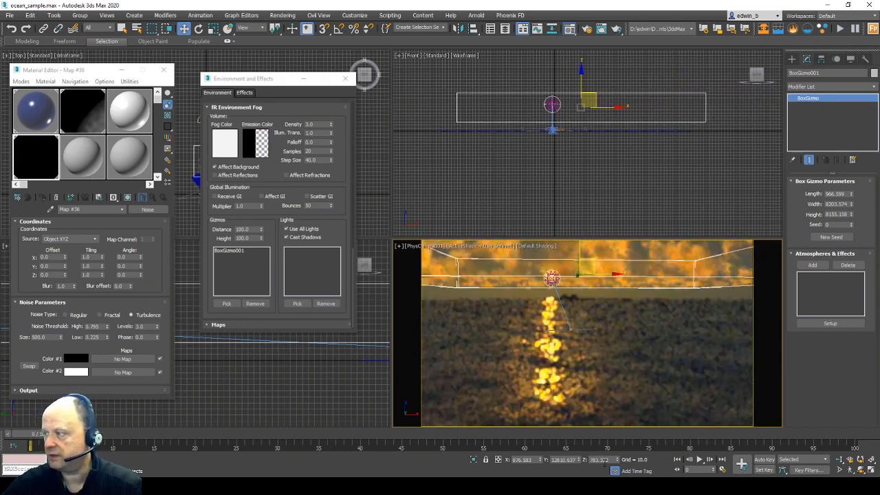
{"action": "left_click_drag", "start_coordinate": [607, 273], "coordinate": [610, 273]}
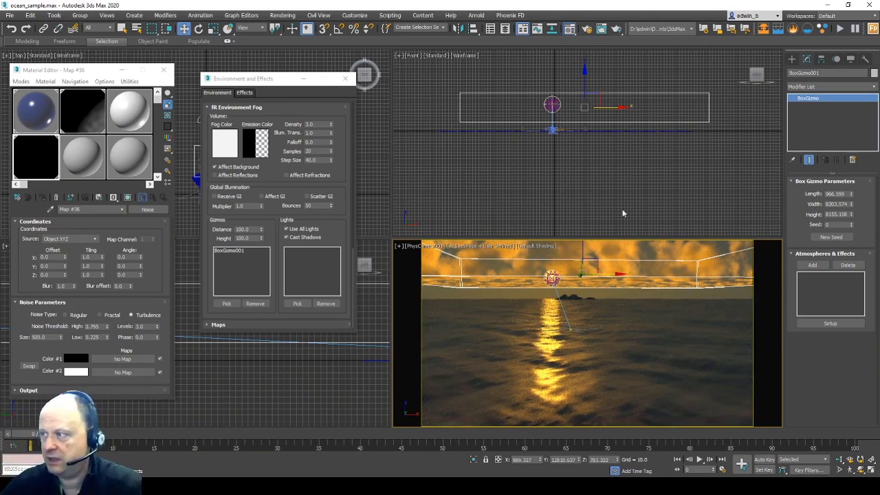
- Try fog densities of 20, 15, 10 and 5 with Illum. Trans. at 0, keeping density 5 and returning Illum. Trans. to 1.0
{"action": "left_click", "coordinate": [331, 136]}
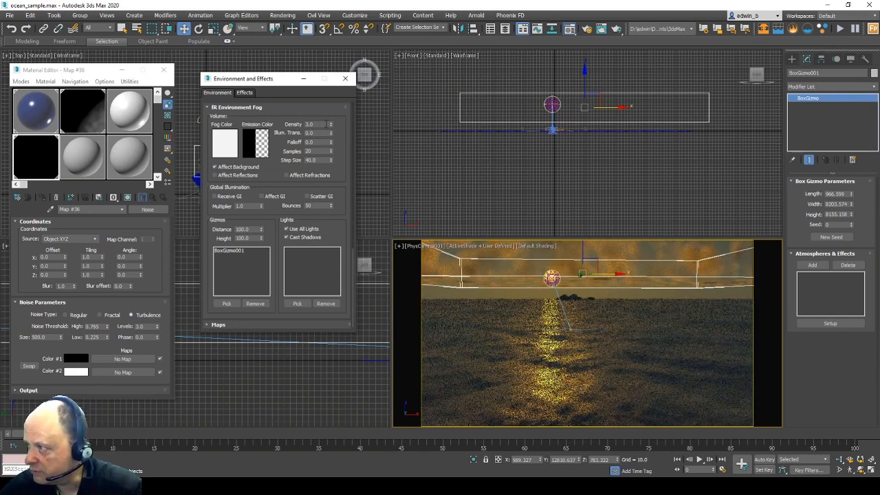
{"action": "double_click", "coordinate": [325, 125]}
{"action": "type", "text": "20"}
{"action": "key", "text": "Return"}
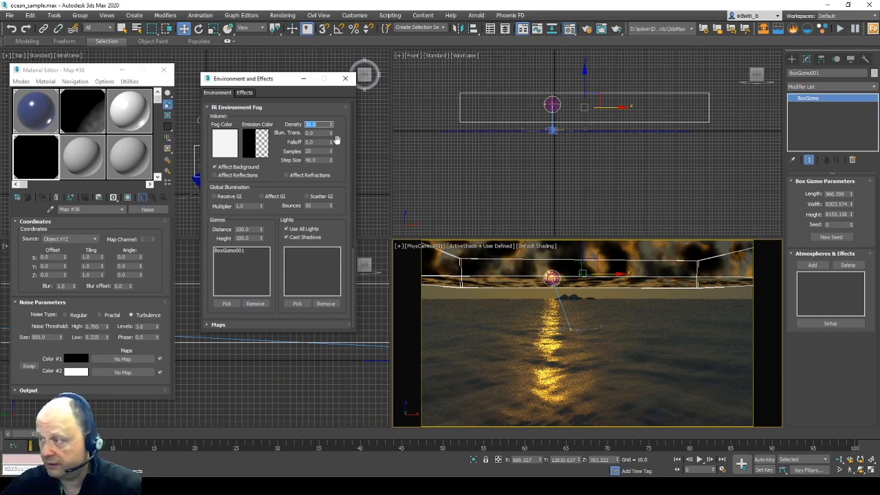
{"action": "type", "text": "15"}
{"action": "key", "text": "Return"}
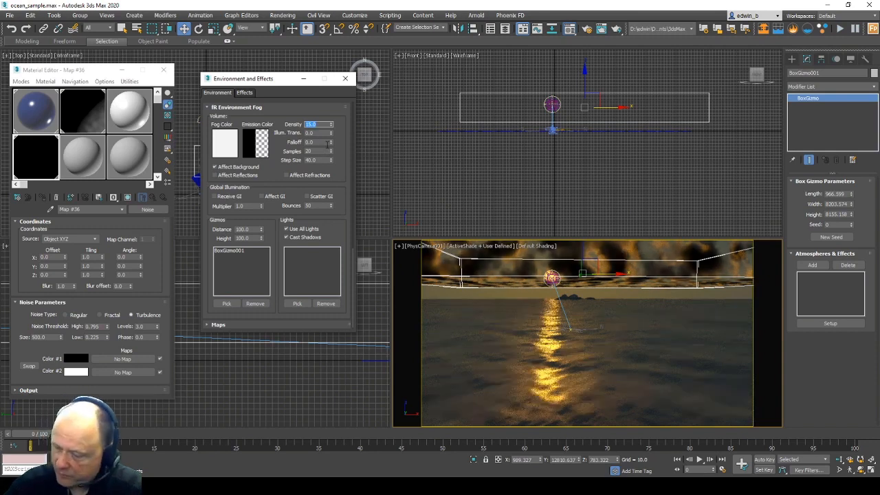
{"action": "type", "text": "10"}
{"action": "key", "text": "Return"}
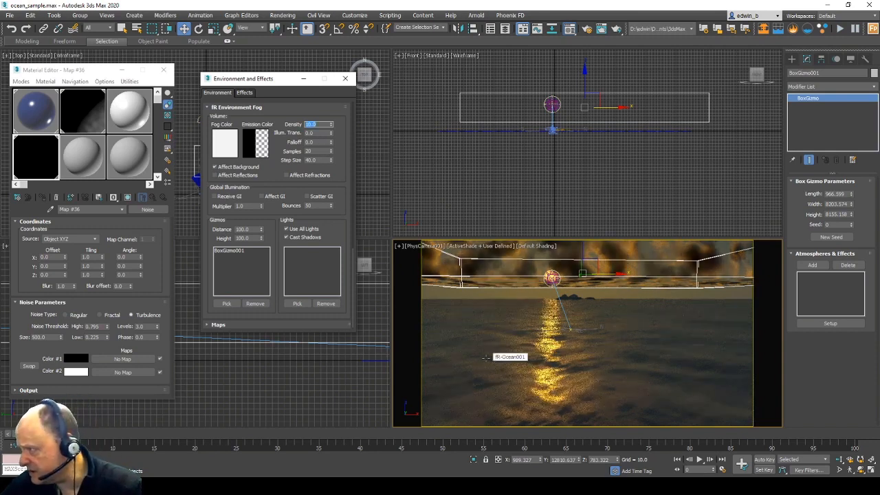
{"action": "type", "text": "5"}
{"action": "key", "text": "Return"}
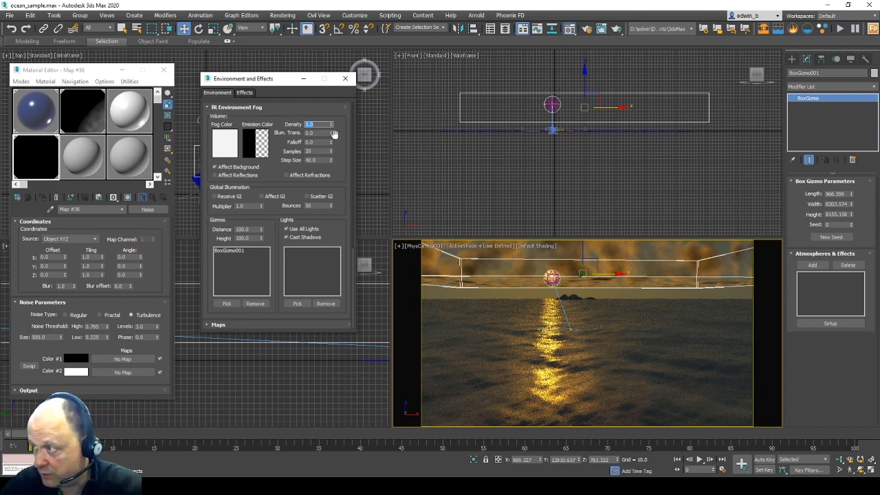
{"action": "left_click_drag", "start_coordinate": [331, 134], "coordinate": [336, 84]}
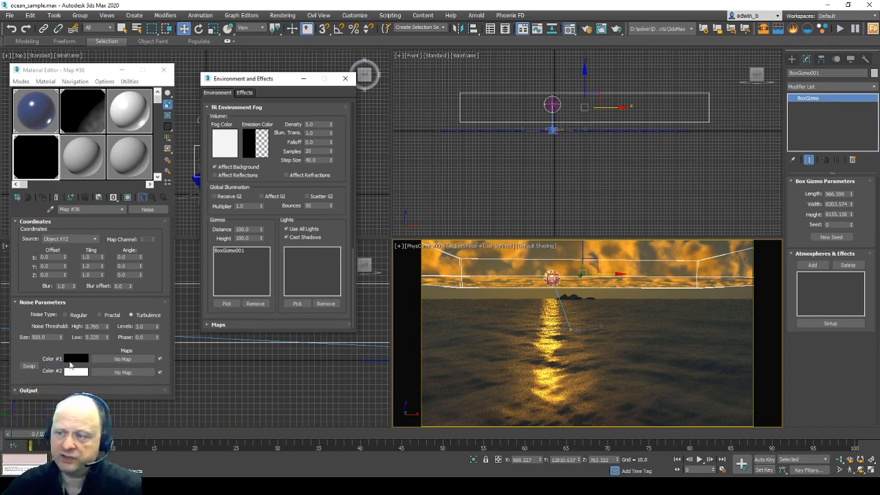
- Try noise sizes of 100 and 300, settle on 600, and set the noise threshold to Low 0.0 and High 1.0
{"action": "double_click", "coordinate": [52, 337]}
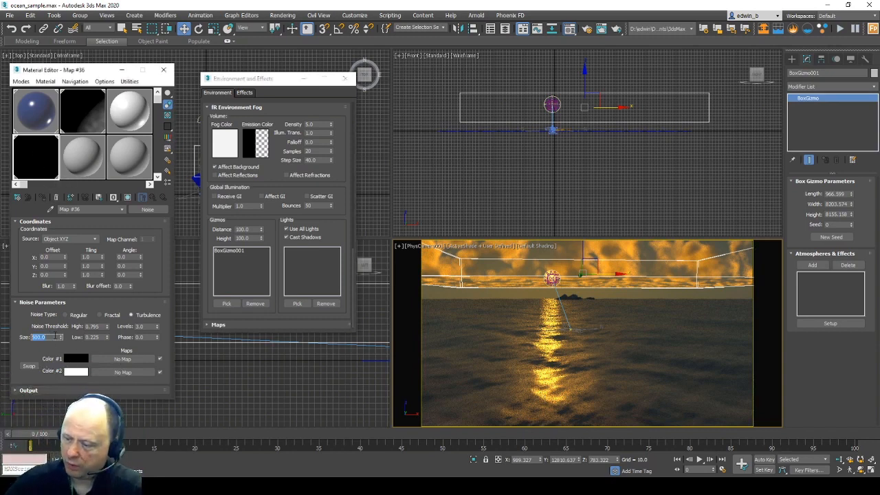
{"action": "type", "text": "100"}
{"action": "key", "text": "Return"}
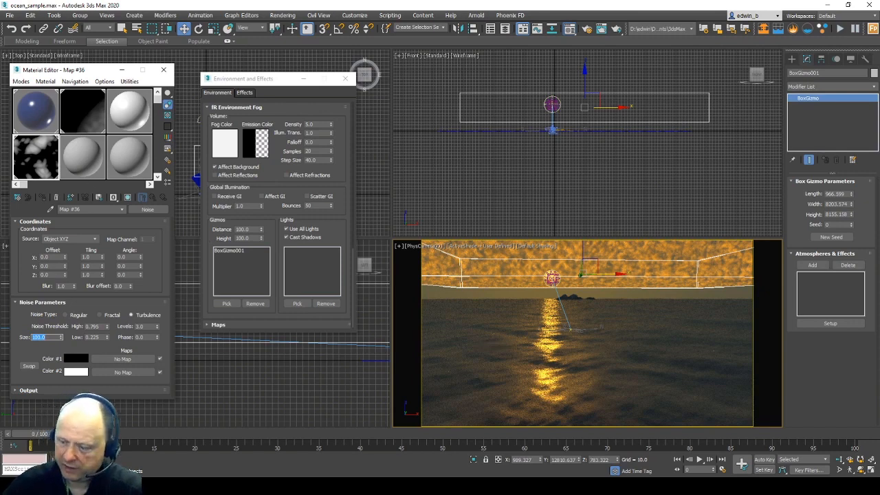
{"action": "type", "text": "300"}
{"action": "key", "text": "Return"}
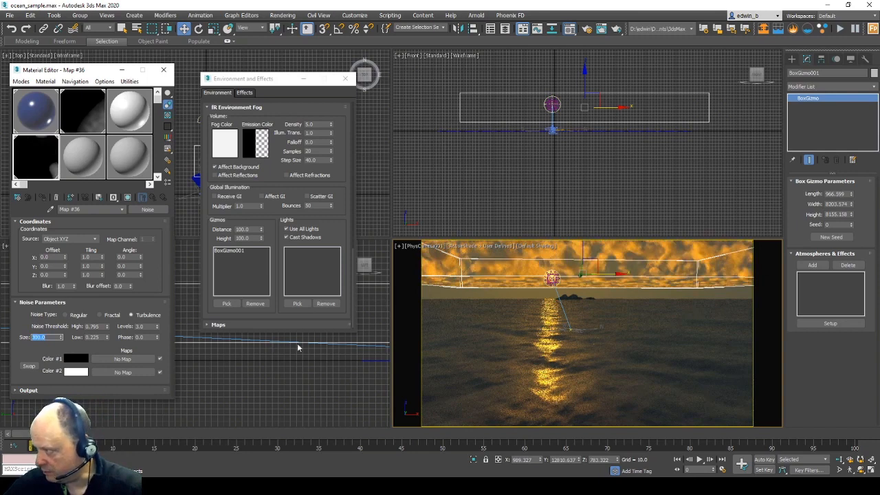
{"action": "type", "text": "600"}
{"action": "key", "text": "Return"}
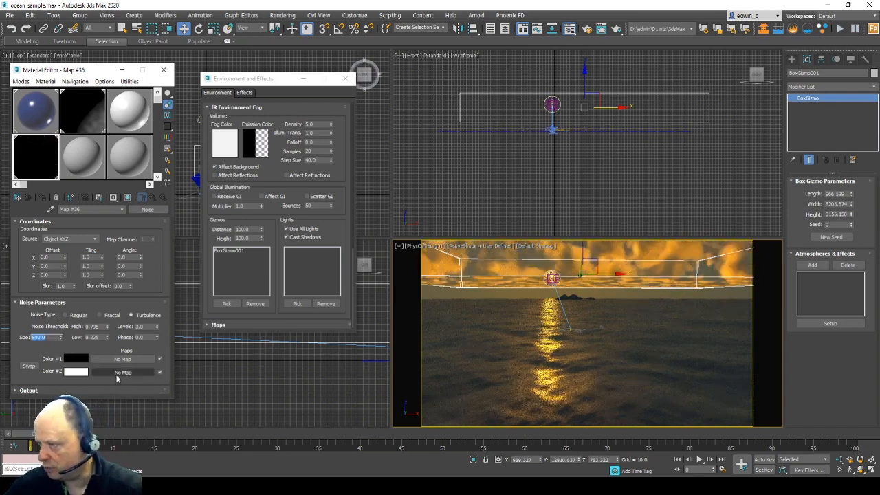
{"action": "right_click", "coordinate": [107, 338]}
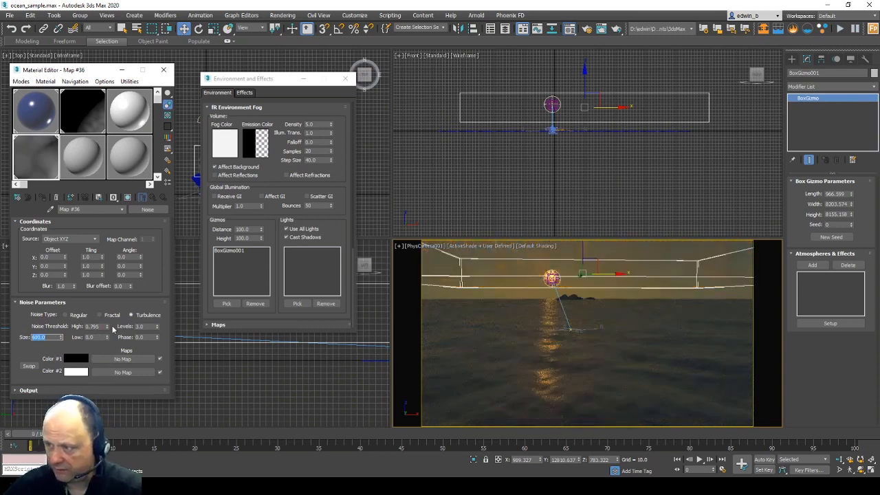
{"action": "right_click", "coordinate": [107, 327]}
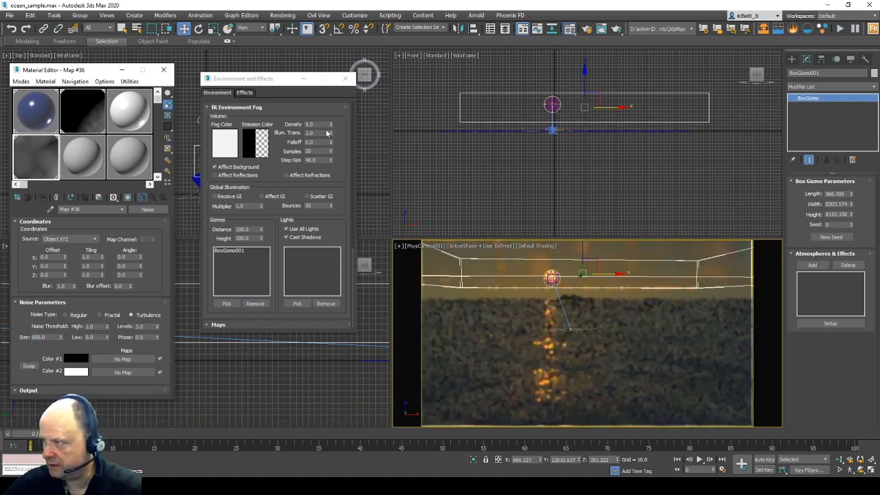
- Set the fog density to 50 and Illum. Trans. to 0, and try densities of 10, 2 and 5
{"action": "double_click", "coordinate": [309, 125]}
{"action": "type", "text": "50"}
{"action": "key", "text": "Return"}
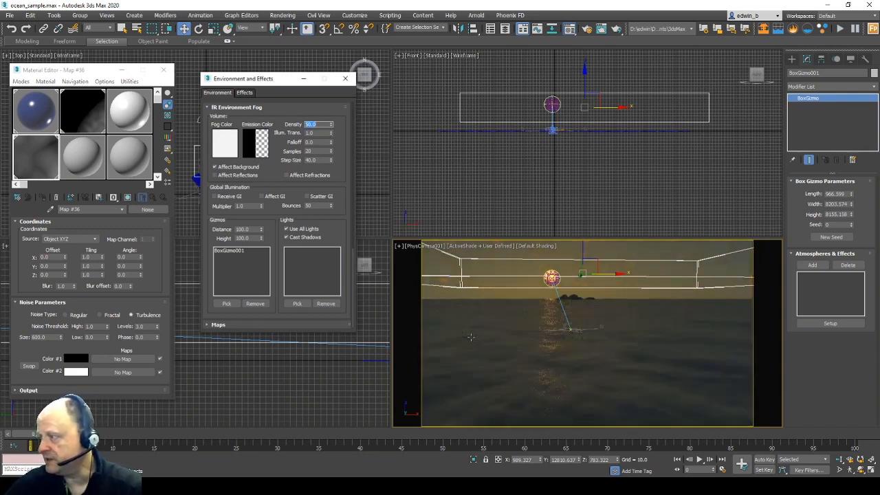
{"action": "right_click", "coordinate": [330, 133]}
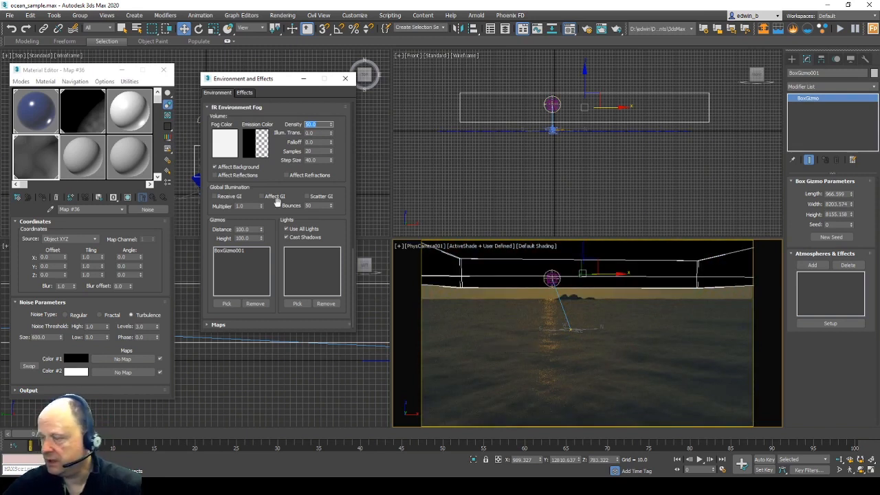
{"action": "type", "text": "50"}
{"action": "key", "text": "Return"}
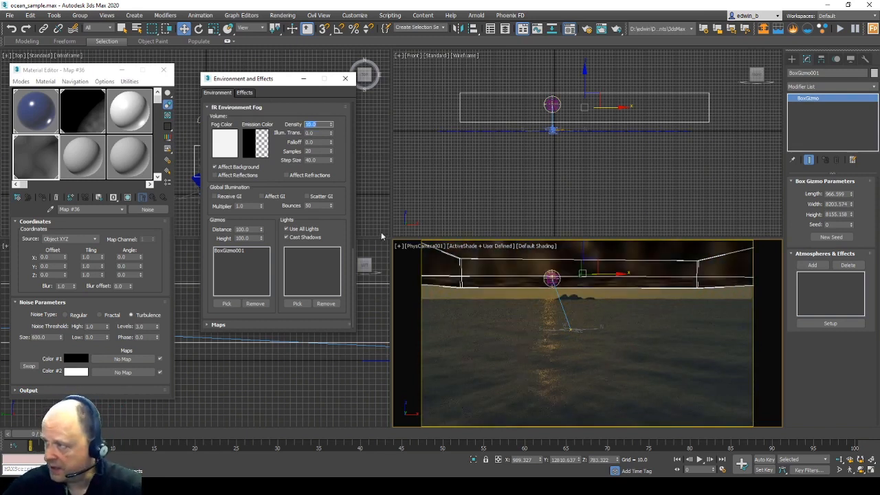
{"action": "type", "text": "2"}
{"action": "key", "text": "Return"}
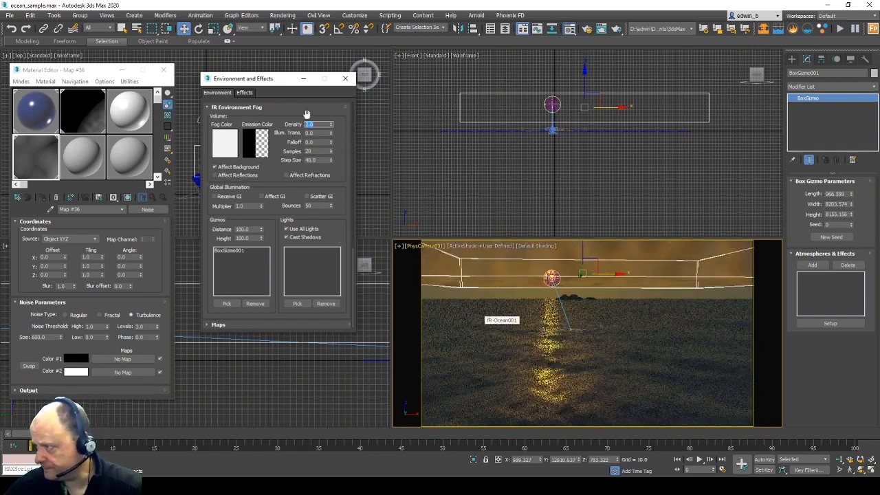
{"action": "type", "text": "5"}
{"action": "key", "text": "Return"}
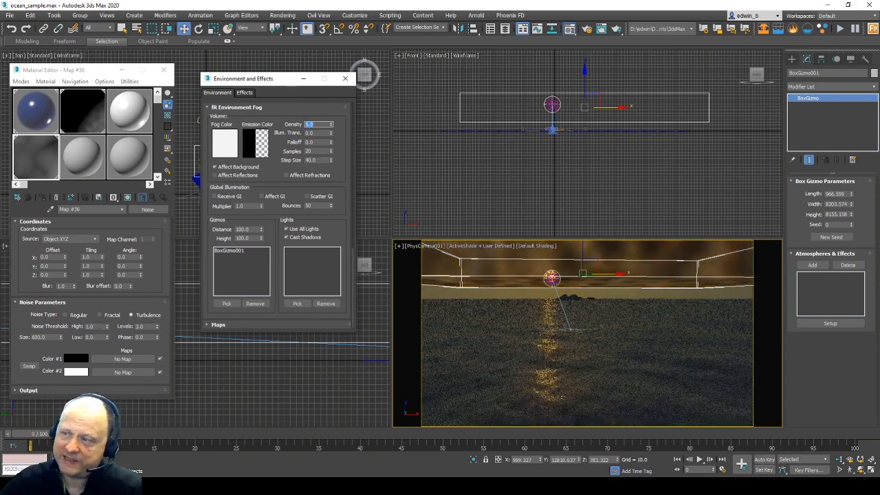
- Adjust the noise threshold to High 0.755 and Low 0.055 with the map preview enlarged, close the preview and raise High to 0.84
{"action": "double_click", "coordinate": [41, 152]}
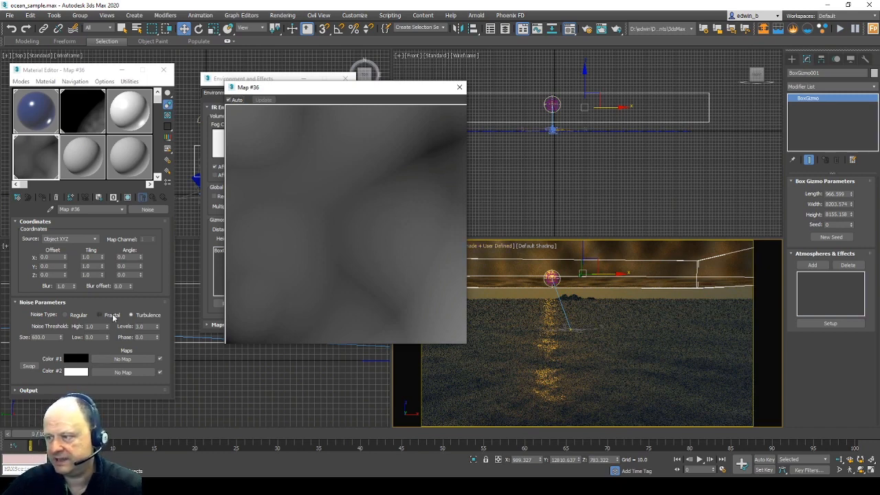
{"action": "left_click_drag", "start_coordinate": [108, 328], "coordinate": [107, 335]}
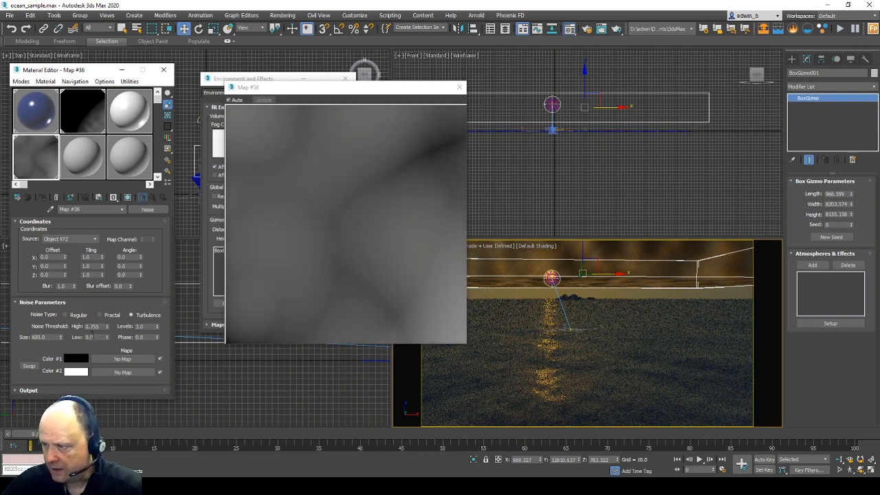
{"action": "left_click_drag", "start_coordinate": [107, 338], "coordinate": [109, 331]}
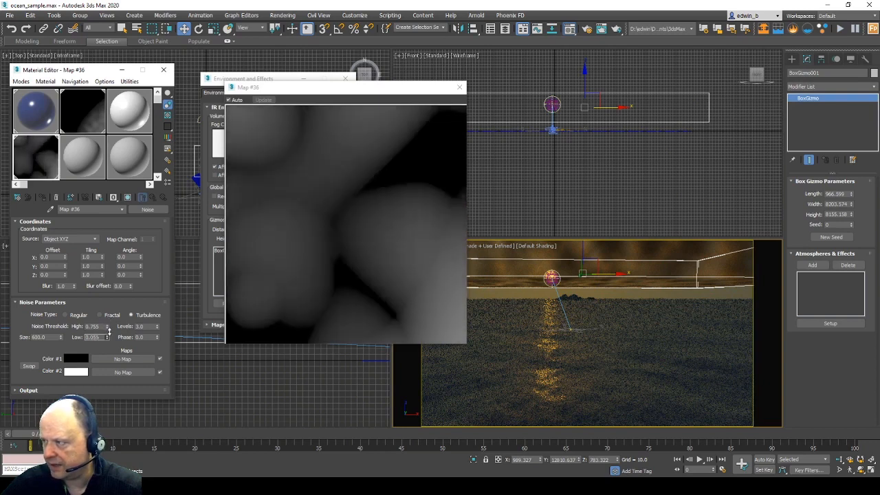
{"action": "left_click", "coordinate": [460, 87]}
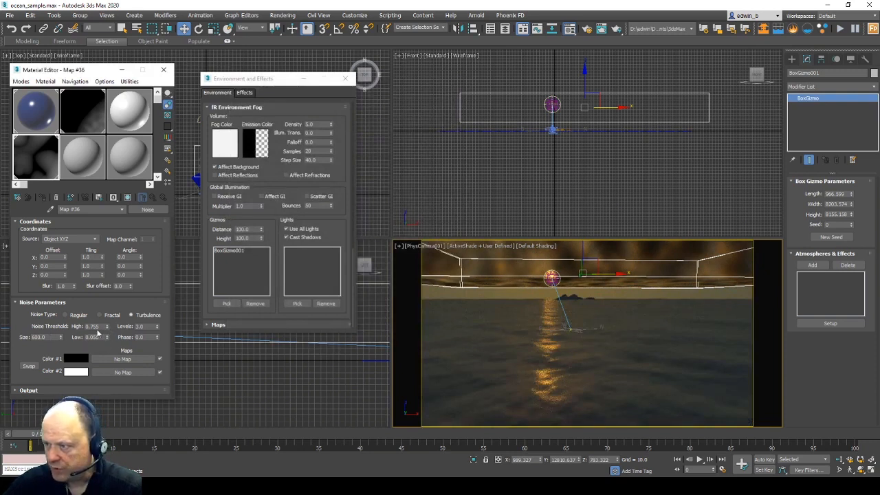
{"action": "mouse_move", "coordinate": [107, 328]}
{"action": "left_mouse_down"}
{"action": "mouse_move", "coordinate": [108, 318]}
{"action": "mouse_move", "coordinate": [114, 323]}
{"action": "left_mouse_up"}
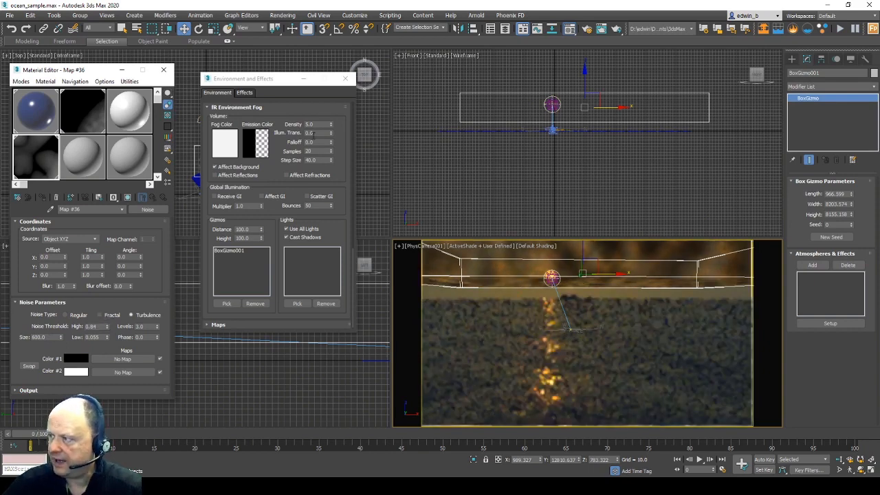
- Raise the fog's Illum. Trans. to 0.6 and the noise map's Low threshold to 0.165
{"action": "left_click", "coordinate": [330, 135]}
{"action": "left_click_drag", "start_coordinate": [331, 136], "coordinate": [331, 118]}
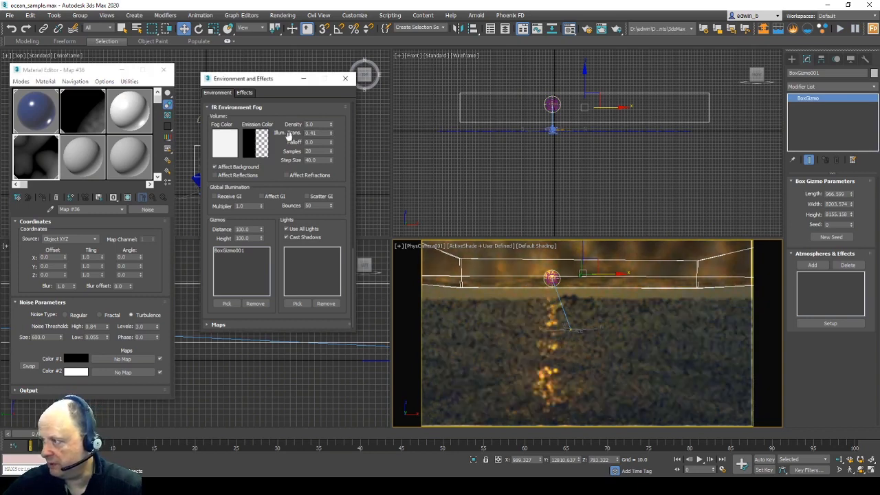
{"action": "left_click_drag", "start_coordinate": [331, 135], "coordinate": [333, 126]}
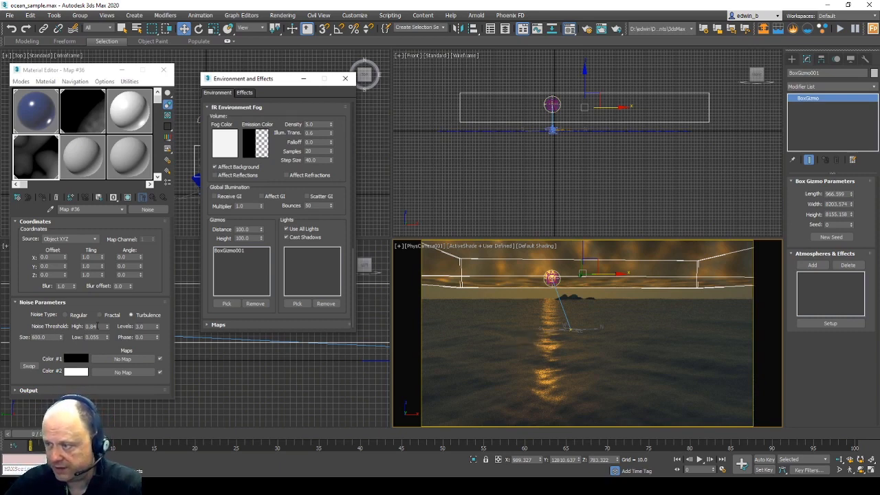
{"action": "left_click_drag", "start_coordinate": [107, 337], "coordinate": [108, 330]}
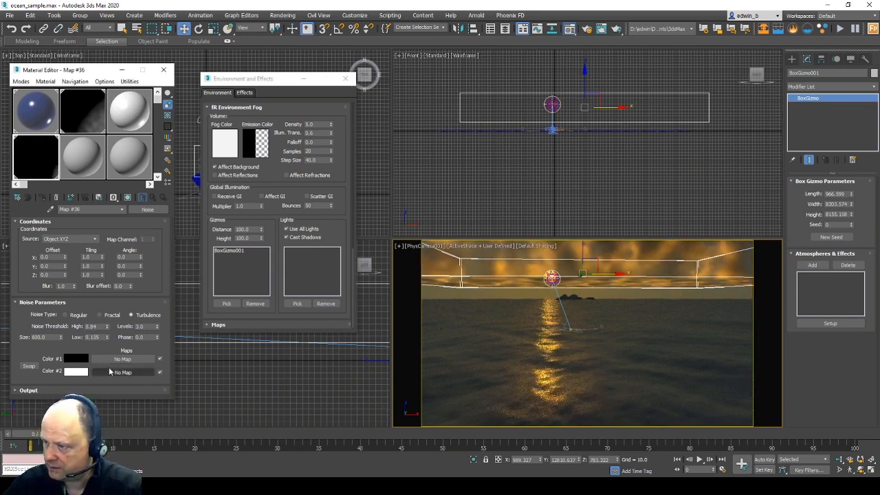
{"action": "left_click_drag", "start_coordinate": [108, 337], "coordinate": [108, 334]}
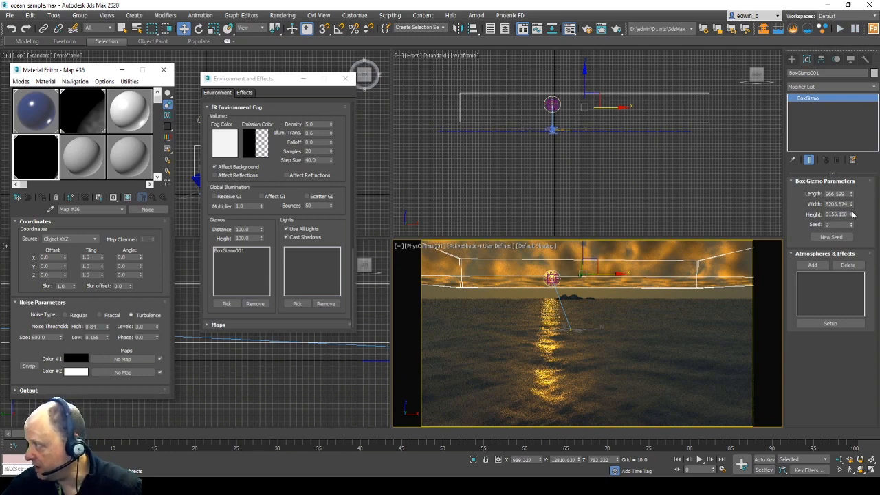
- Flatten the cloud layer by reducing the box gizmo's length to about 290
{"action": "mouse_move", "coordinate": [851, 216]}
{"action": "left_mouse_down"}
{"action": "mouse_move", "coordinate": [851, 225]}
{"action": "mouse_move", "coordinate": [853, 205]}
{"action": "left_mouse_up"}
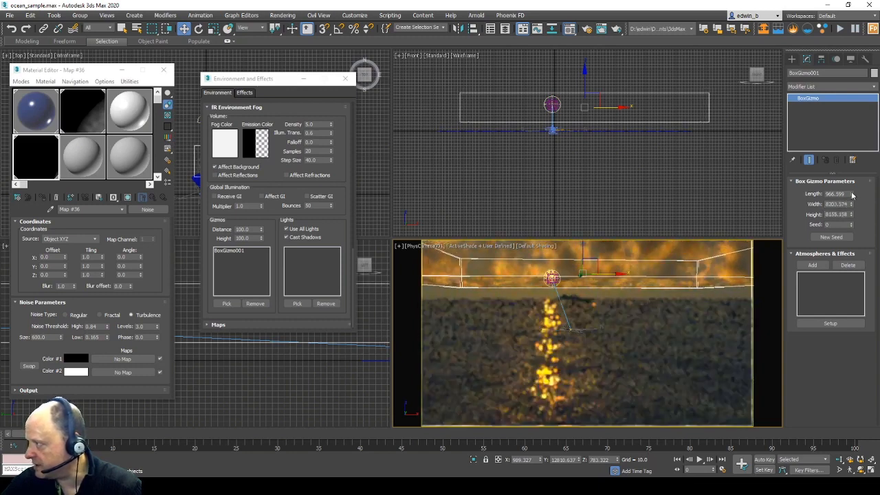
{"action": "left_click", "coordinate": [852, 196]}
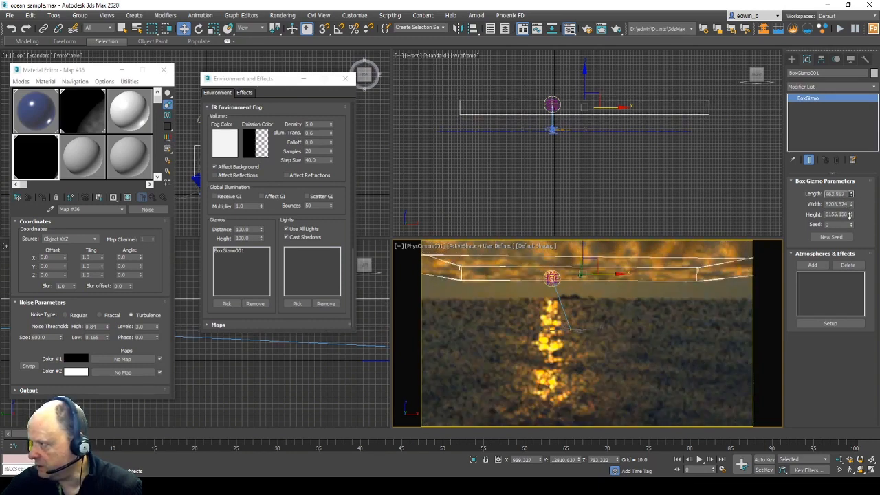
{"action": "left_click_drag", "start_coordinate": [853, 196], "coordinate": [851, 225]}
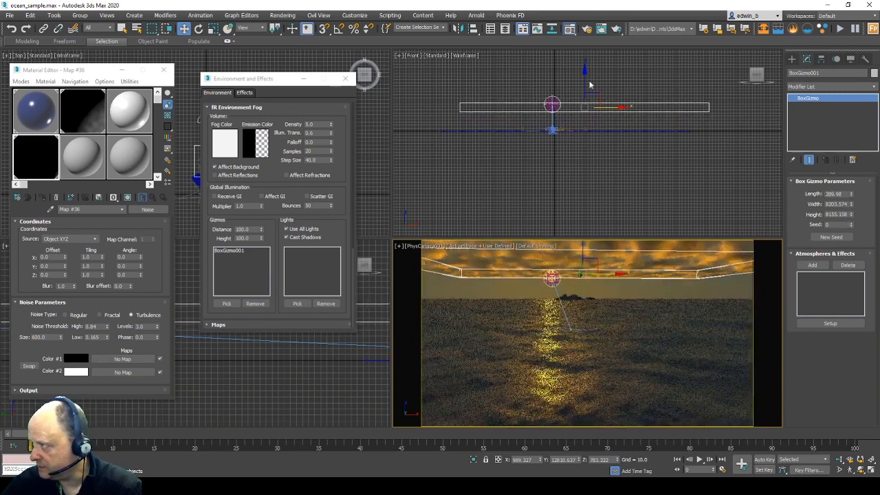
- Lower the box gizmo to a height of about 388 on Z and set the fog's Falloff to 1.0
{"action": "left_click_drag", "start_coordinate": [588, 79], "coordinate": [588, 82]}
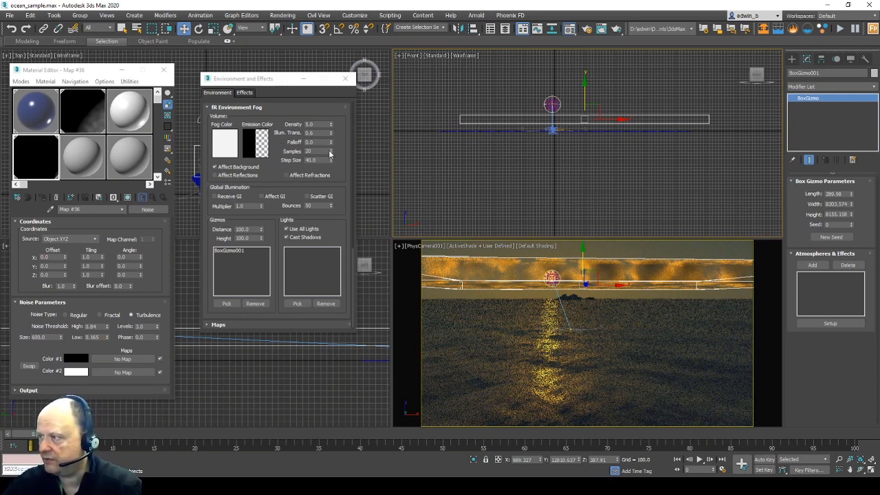
{"action": "left_click_drag", "start_coordinate": [332, 142], "coordinate": [337, 111]}
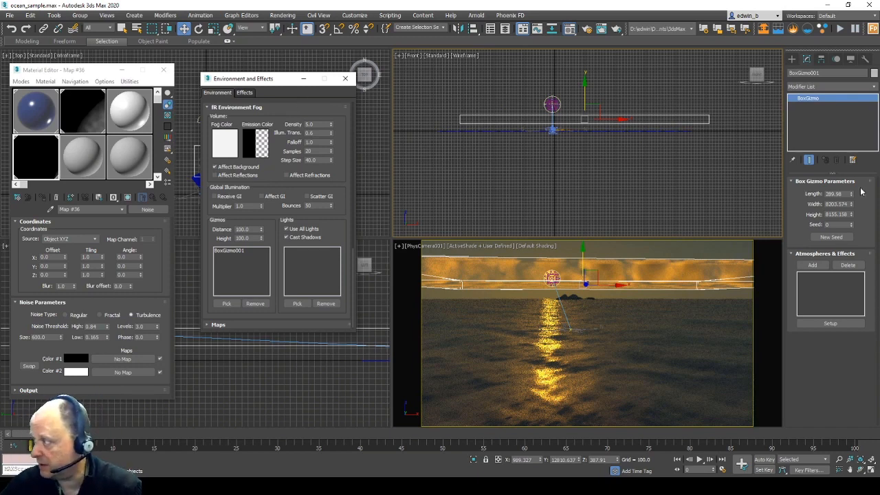
- Thicken the cloud layer by increasing the box gizmo's length to about 624, and raise the gizmo moderately above the ocean surface
{"action": "mouse_move", "coordinate": [852, 194]}
{"action": "left_mouse_down"}
{"action": "mouse_move", "coordinate": [852, 168]}
{"action": "mouse_move", "coordinate": [853, 180]}
{"action": "left_mouse_up"}
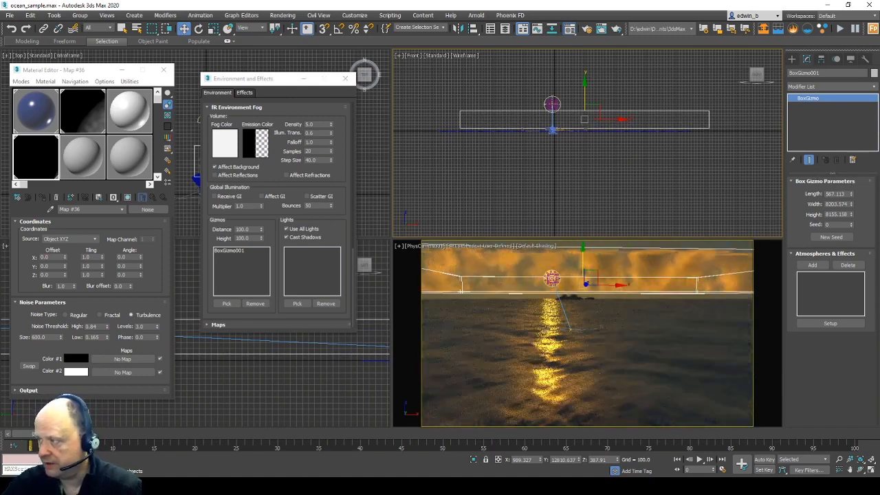
{"action": "left_click_drag", "start_coordinate": [852, 194], "coordinate": [853, 172]}
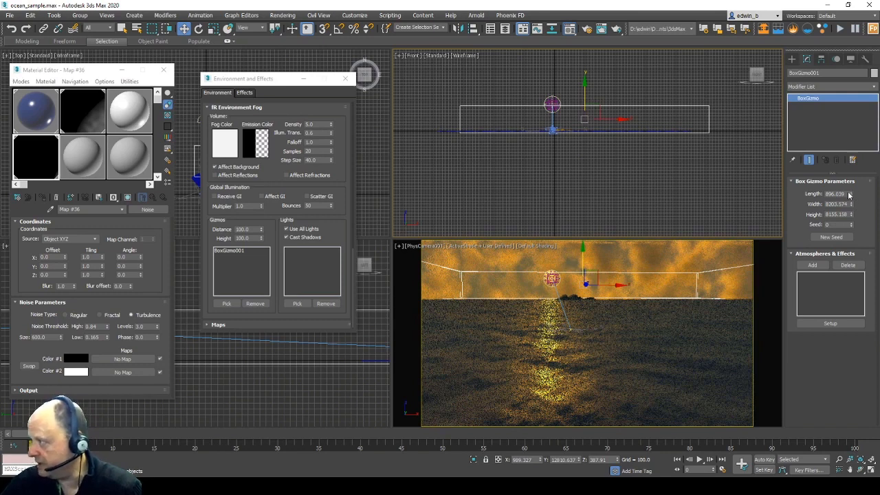
{"action": "left_click_drag", "start_coordinate": [849, 195], "coordinate": [850, 210]}
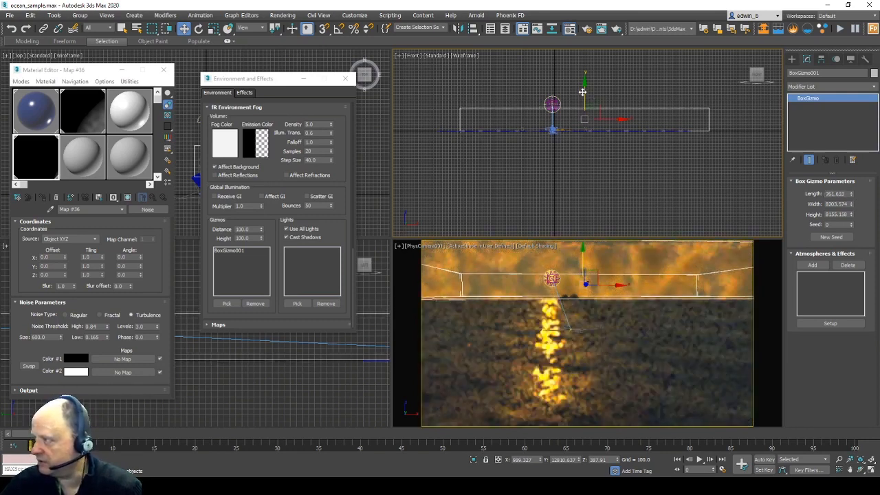
{"action": "left_click_drag", "start_coordinate": [583, 91], "coordinate": [583, 82]}
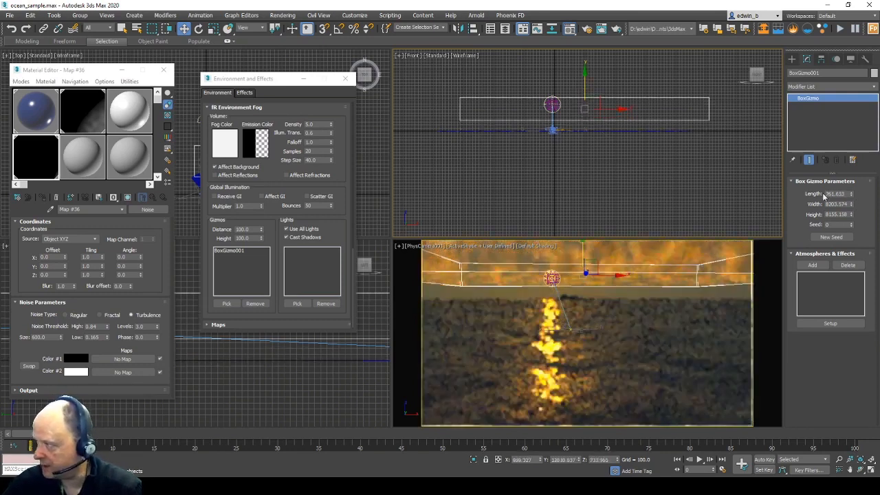
{"action": "left_click_drag", "start_coordinate": [853, 196], "coordinate": [853, 207]}
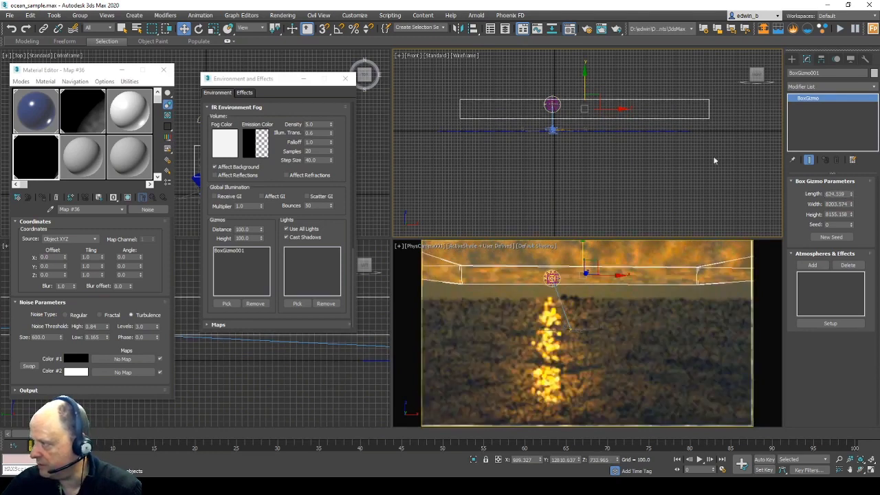
{"action": "left_click_drag", "start_coordinate": [583, 71], "coordinate": [584, 75]}
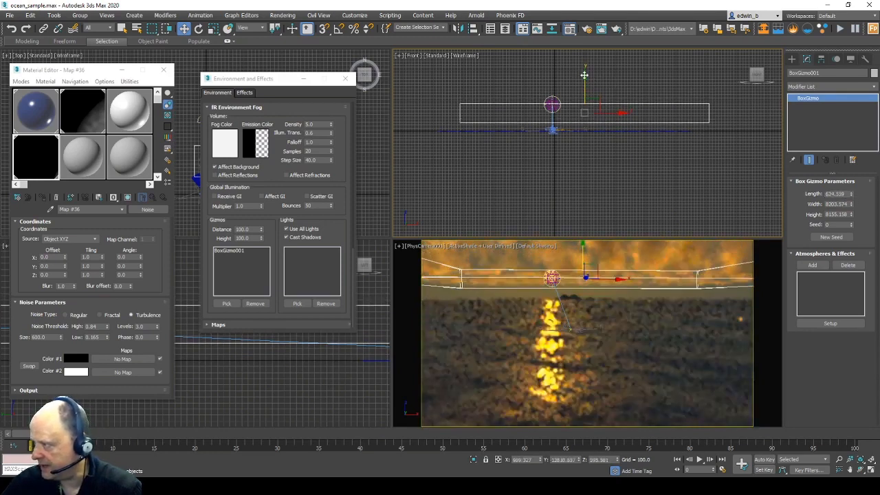